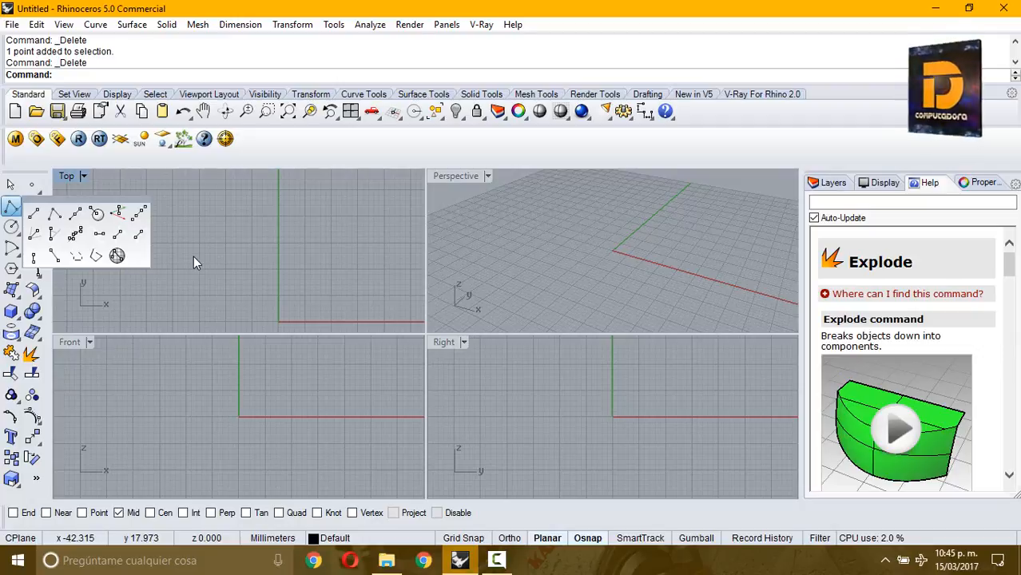
- Draw a circle about 12.8 mm in diameter near the Y axis and a smaller circle below it to the left
left_click(11, 226)
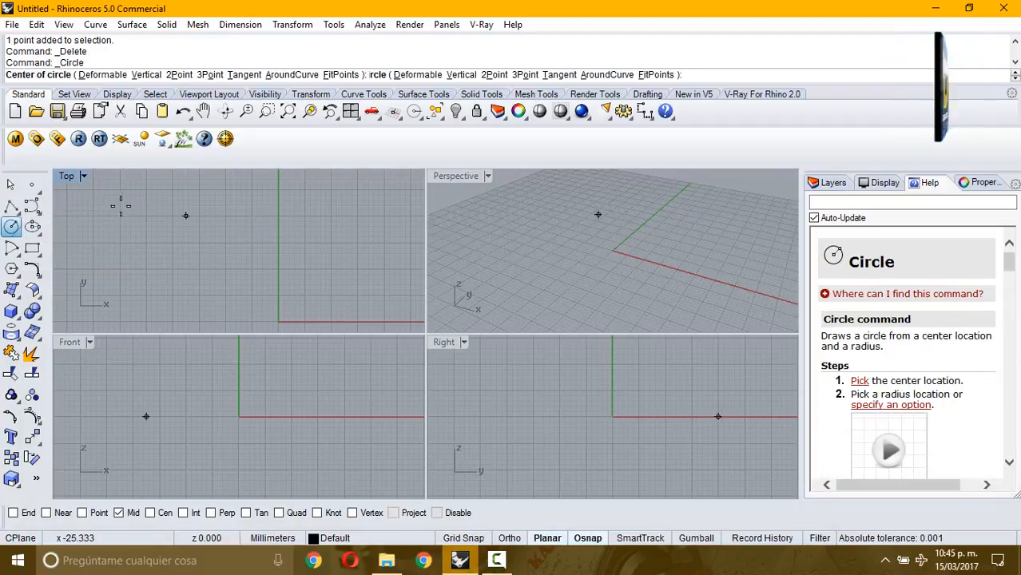
left_click(274, 212)
key("Return")
key("Return")
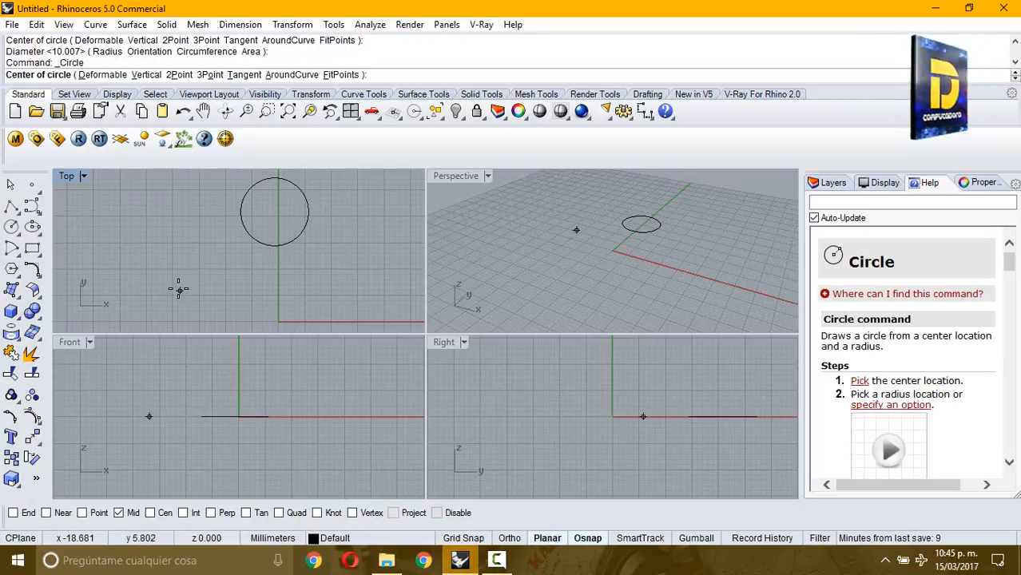
left_click(179, 296)
left_click(175, 279)
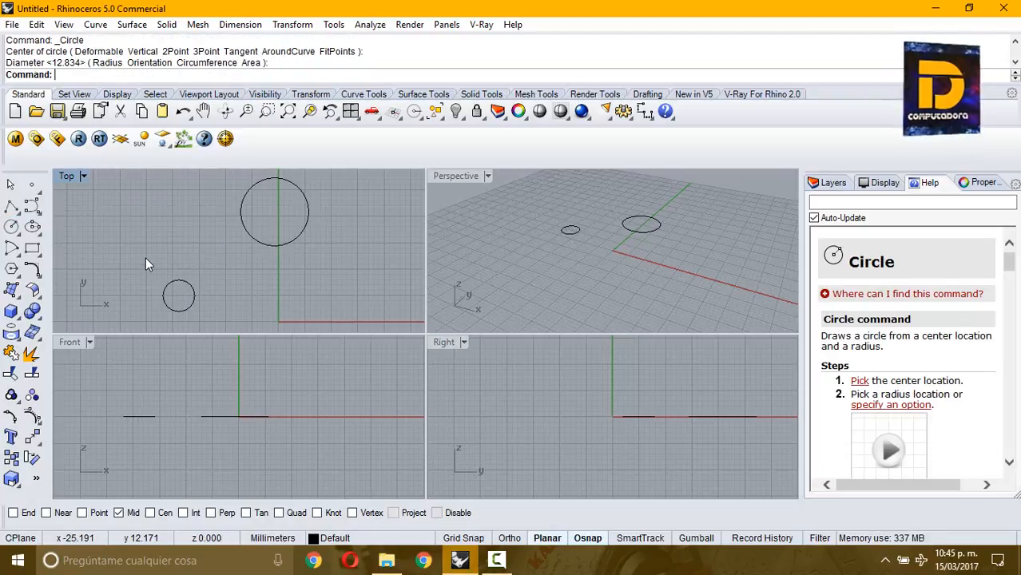
- Maximize the Top view and draw a line tangent to both circles along their upper-left sides
left_click(11, 206)
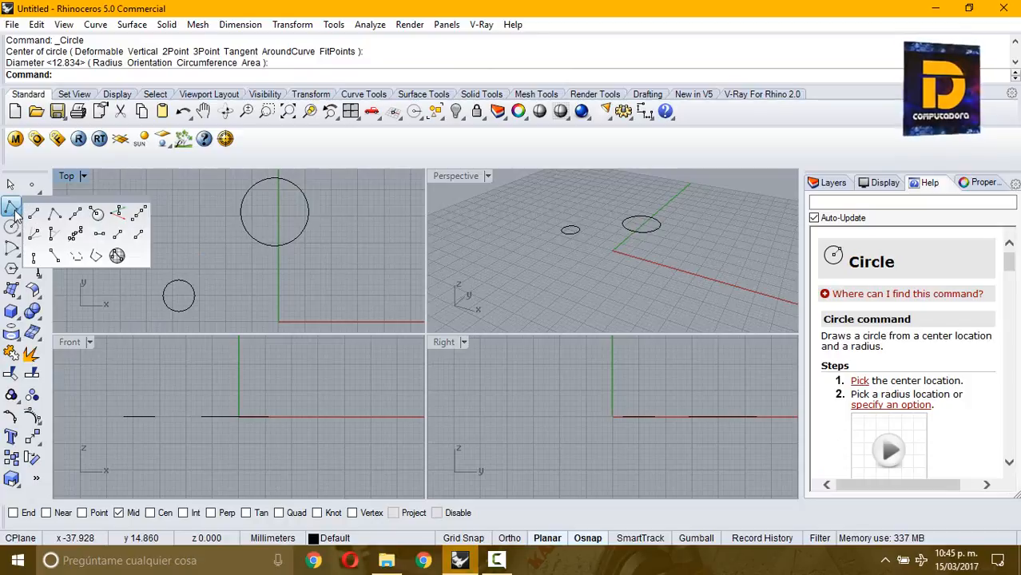
left_click(55, 255)
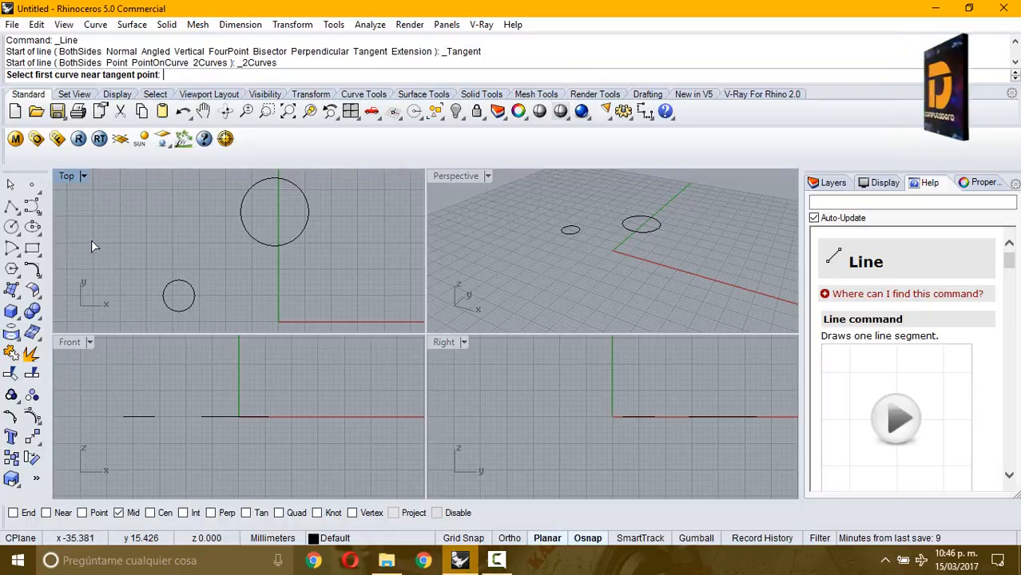
double_click(67, 176)
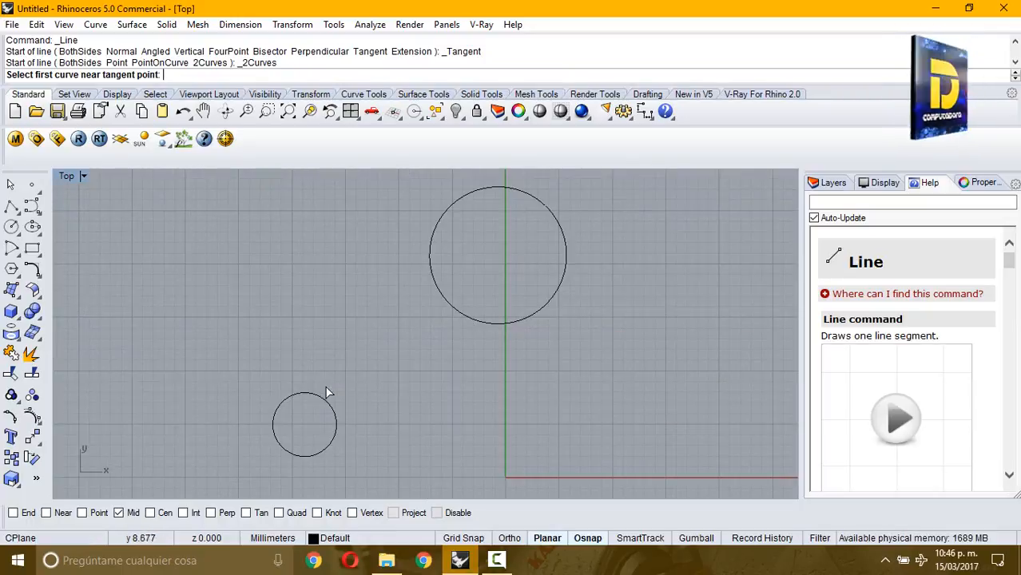
left_click(279, 406)
left_click(407, 280)
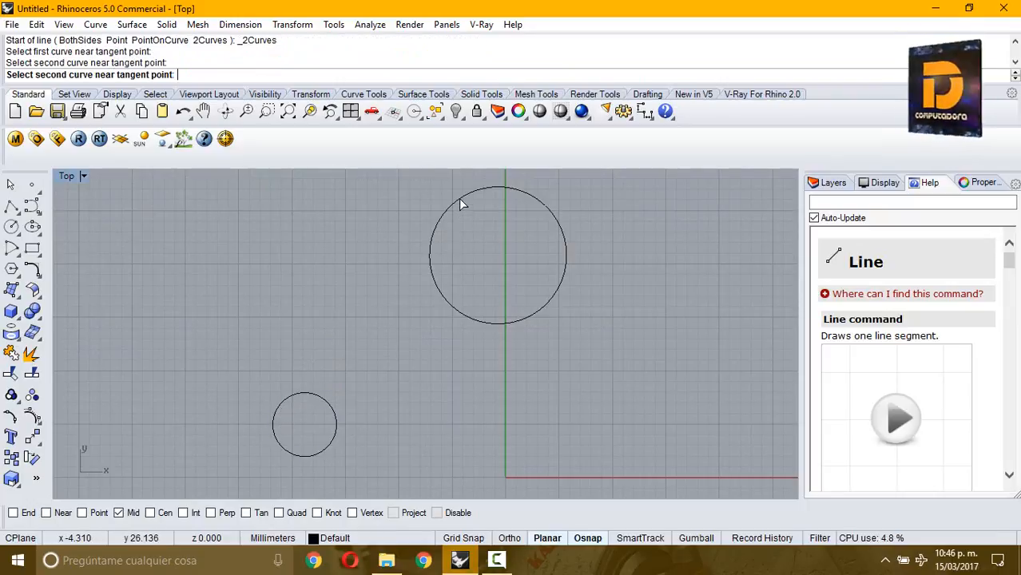
left_click(461, 203)
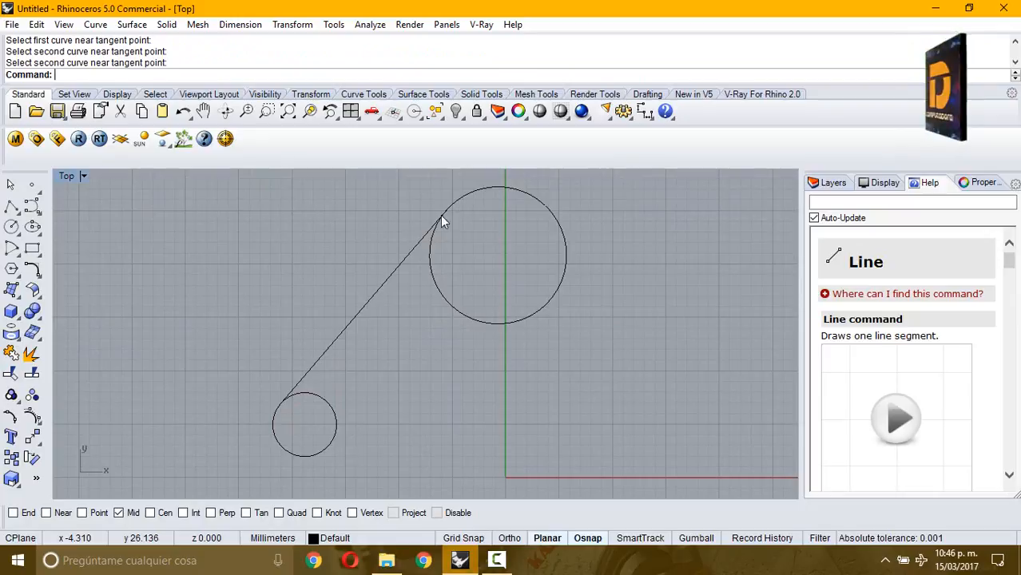
- Draw a second line tangent to both circles along their lower-right sides
key("Return")
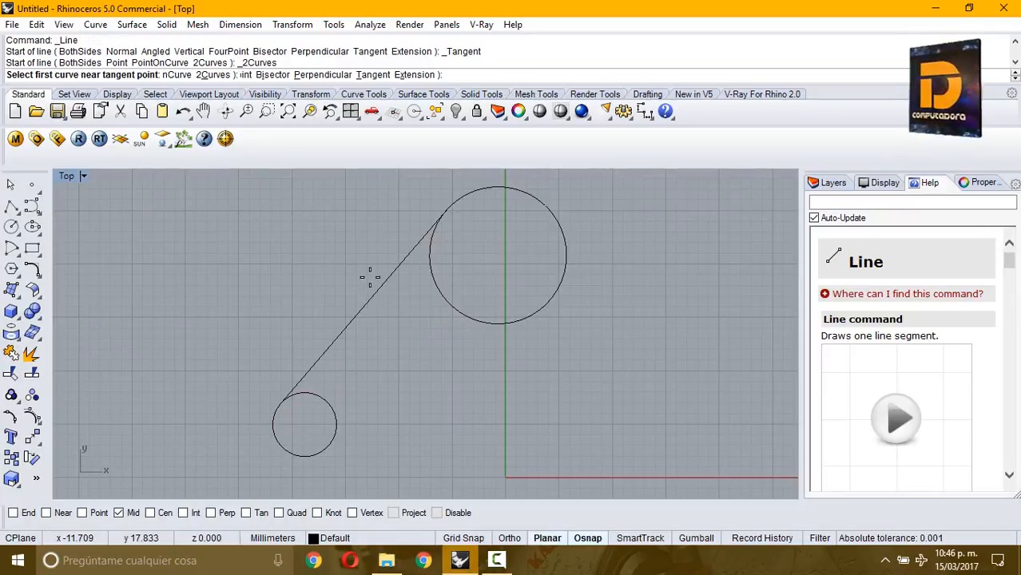
left_click(327, 453)
left_click(526, 322)
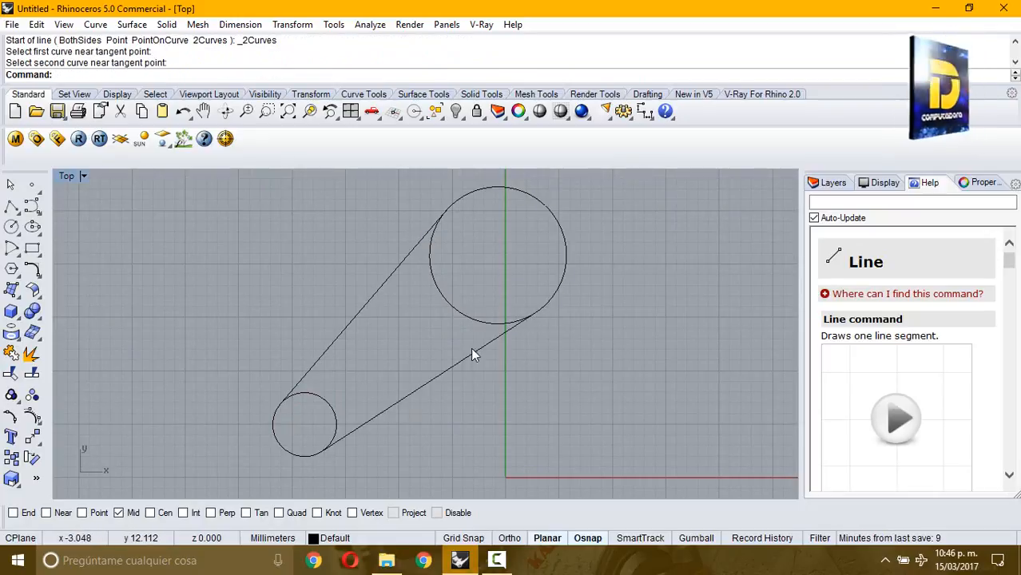
right_click_drag(360, 344, 466, 333)
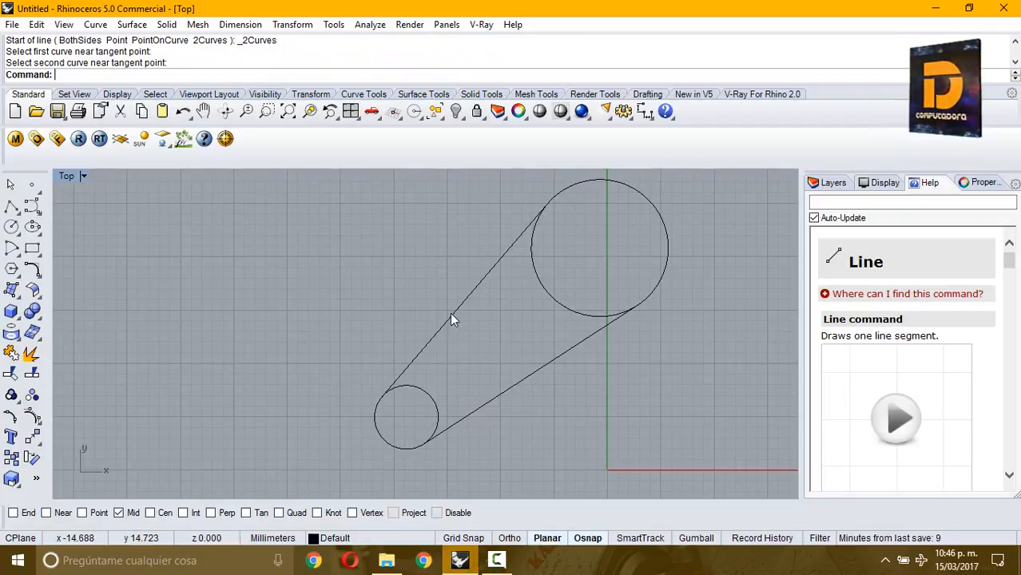
left_click(32, 373)
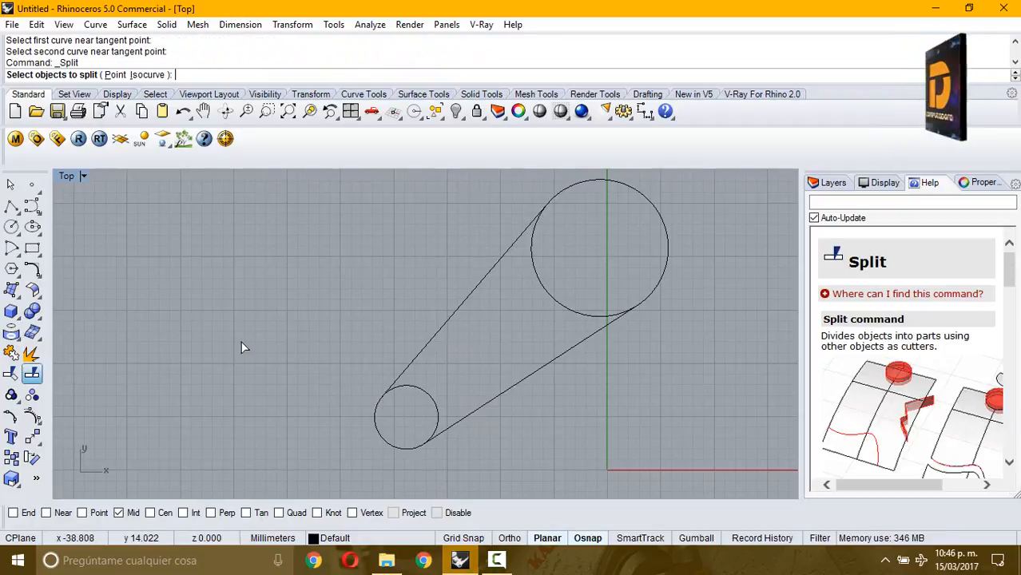
left_click(564, 302)
left_click(431, 398)
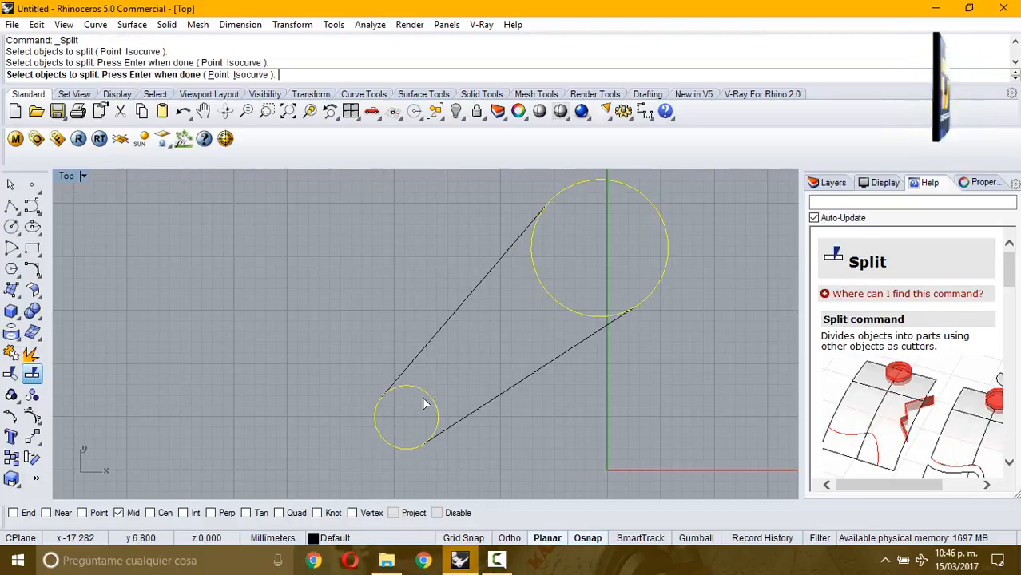
key("Return")
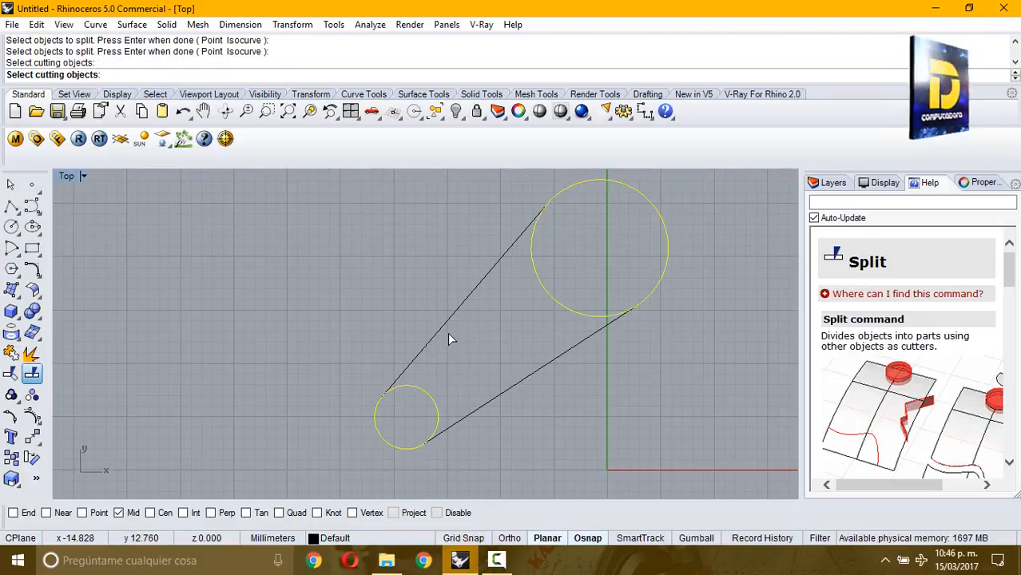
key("Return")
- Split both circles using the two tangent lines as cutting objects
key("Return")
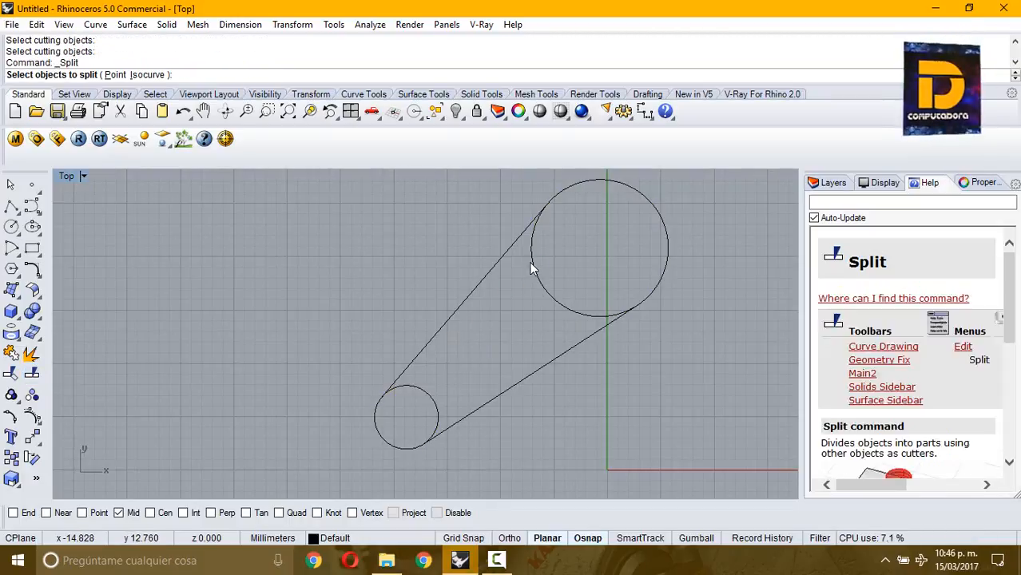
left_click(531, 264)
left_click(429, 391)
key("Return")
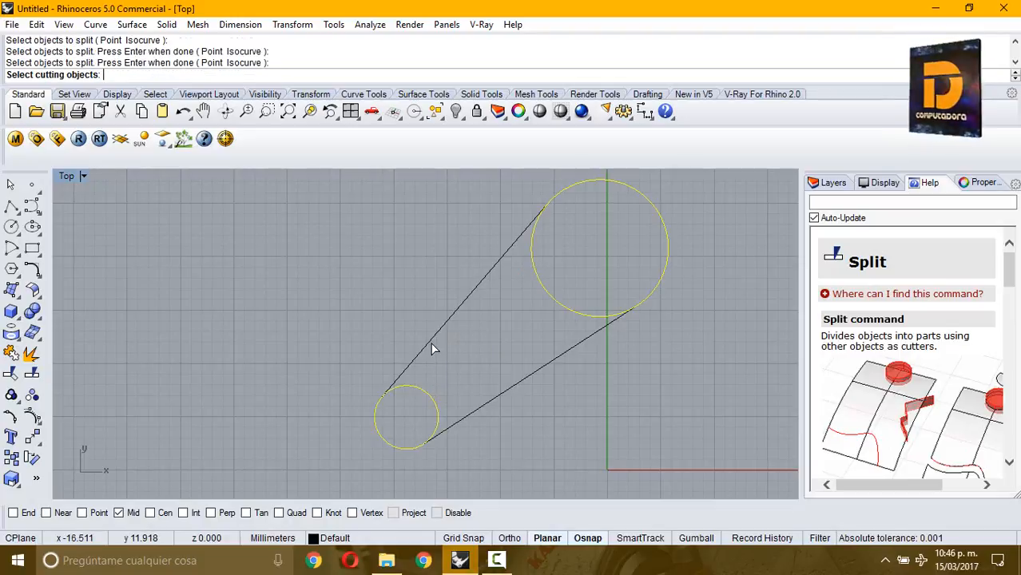
left_click(448, 321)
left_click(513, 387)
key("Return")
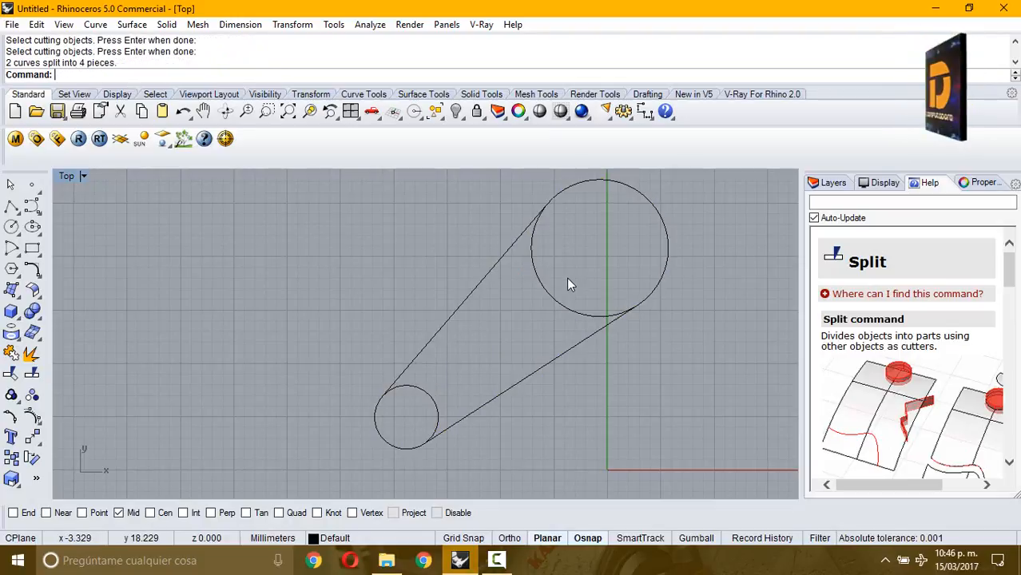
- Delete the inner arcs of the large and small circles between the tangent lines
left_click(547, 300)
key("Delete")
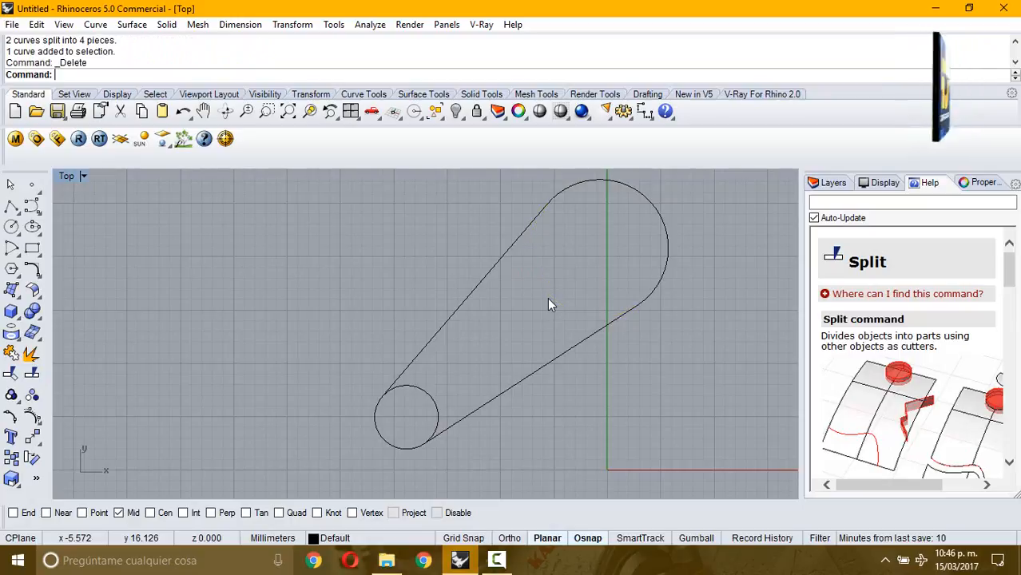
left_click(421, 395)
key("Delete")
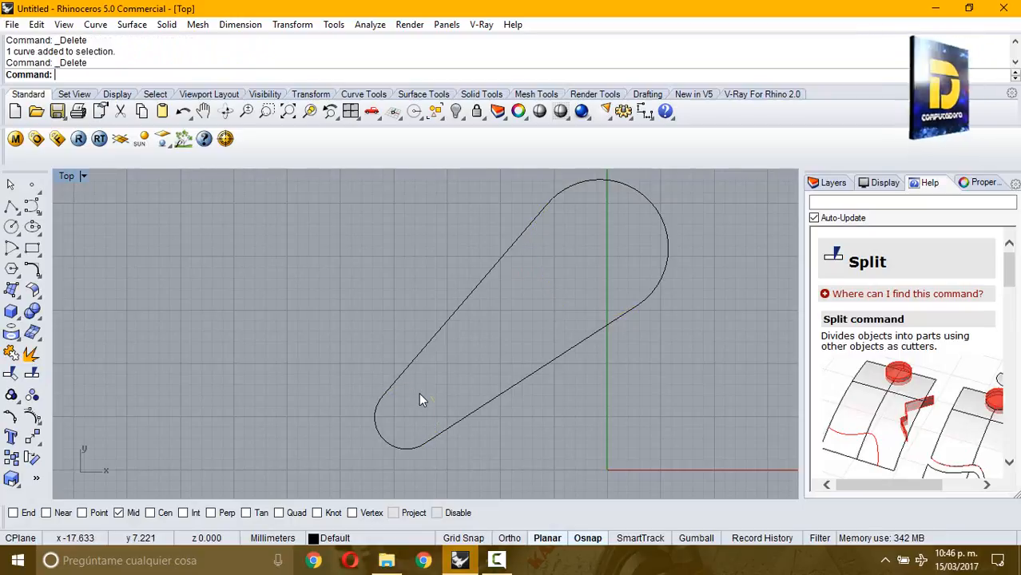
- Join the two tangent lines and the two remaining arcs into one closed curve
scroll(419, 391, "down", 1)
left_click_drag(292, 198, 793, 452)
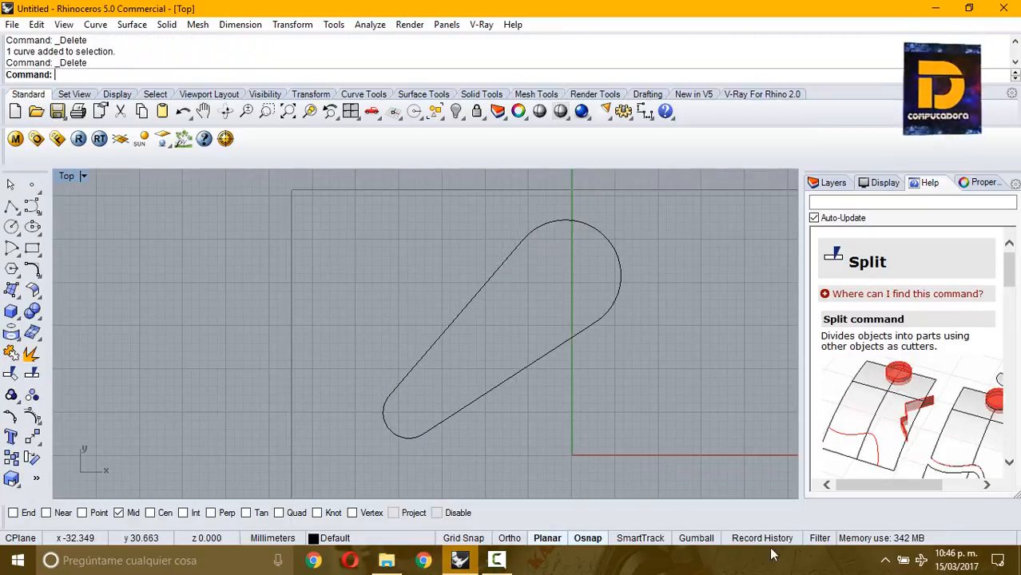
left_click(12, 354)
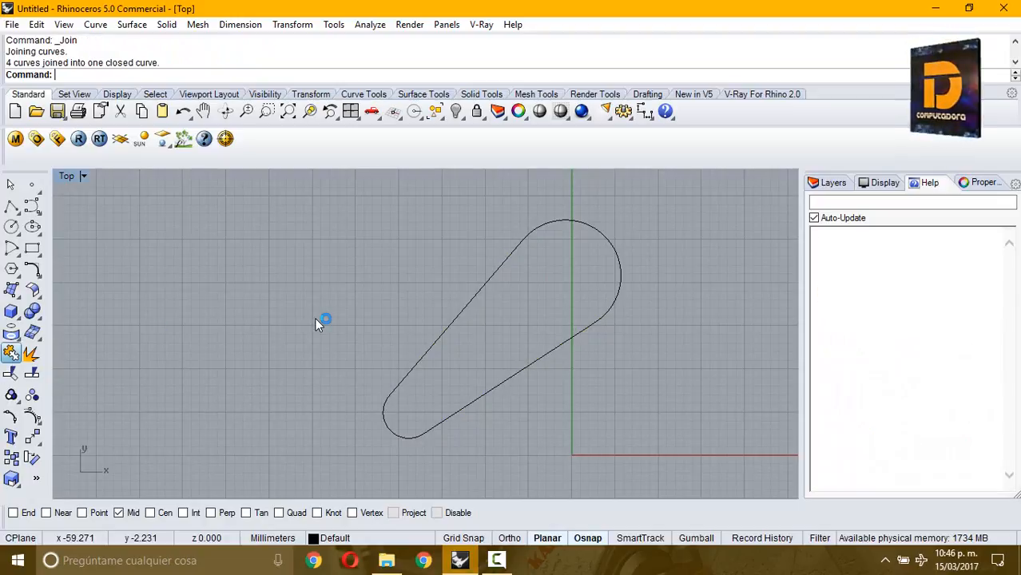
left_click(473, 300)
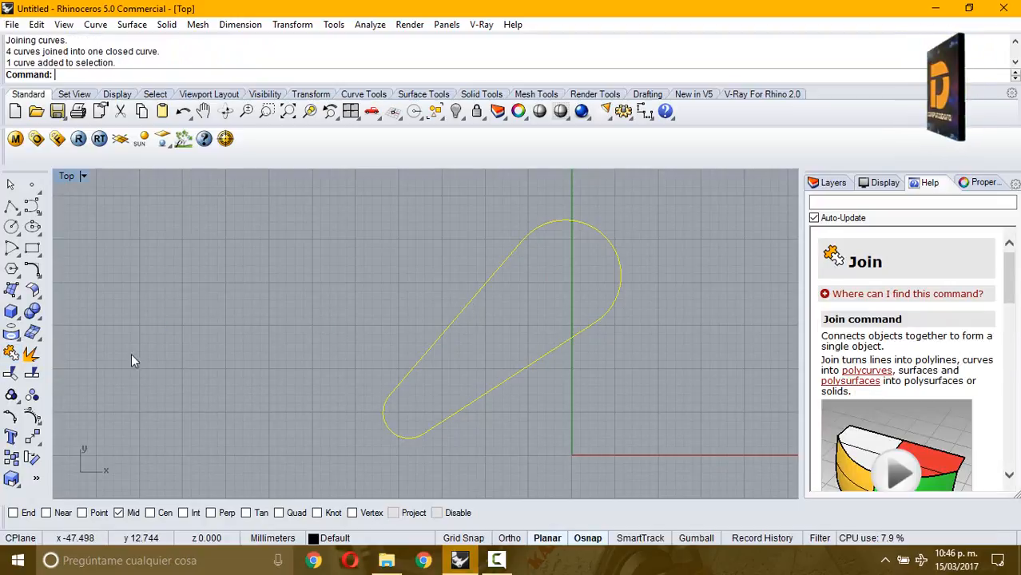
right_click_drag(663, 274, 447, 322)
left_click(506, 277)
- Place seven single points in an irregular zigzag row in the empty area to the upper right of the closed curve
right_click_drag(500, 257, 388, 267)
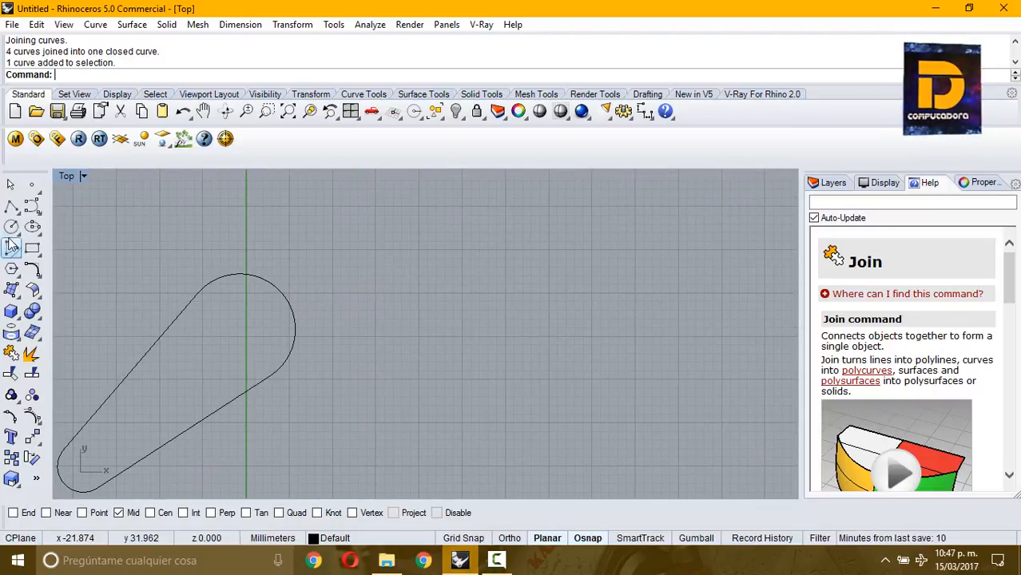
left_click(19, 210)
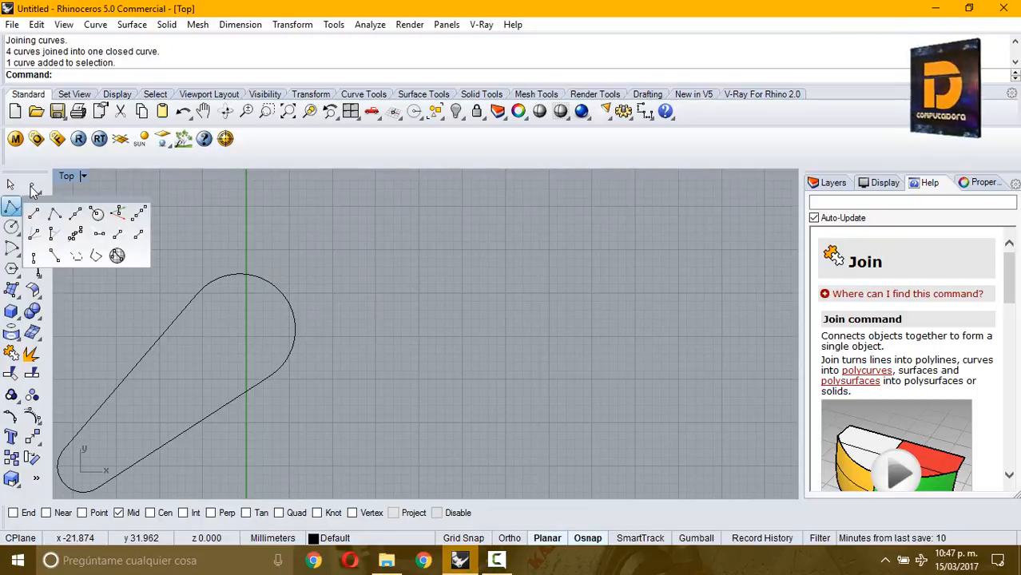
left_click(32, 187)
left_click(420, 261)
right_click(434, 255)
left_click(461, 221)
right_click(472, 230)
left_click(493, 250)
right_click(502, 243)
left_click(513, 235)
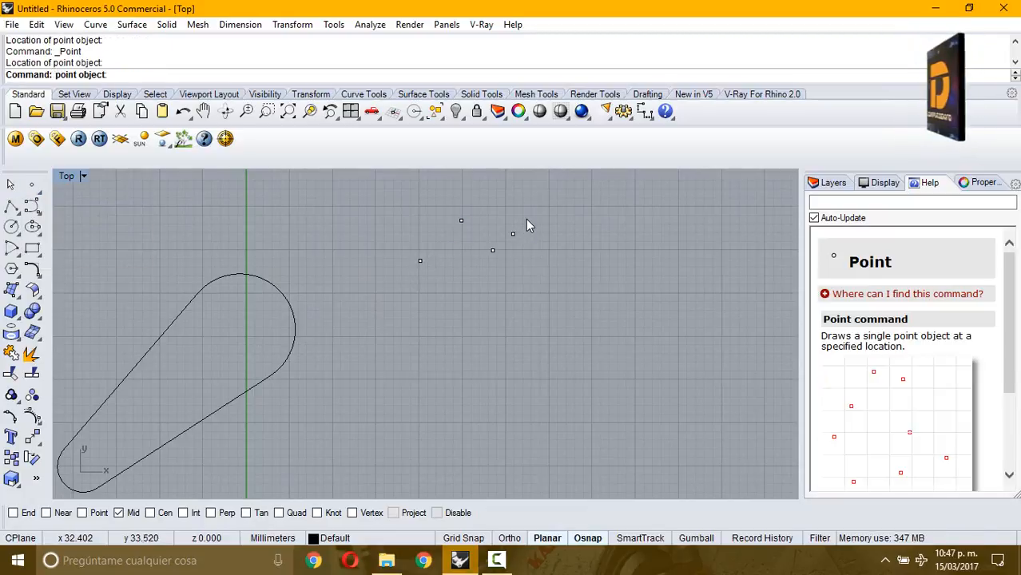
left_click(522, 202)
right_click(552, 231)
left_click(570, 247)
right_click(591, 233)
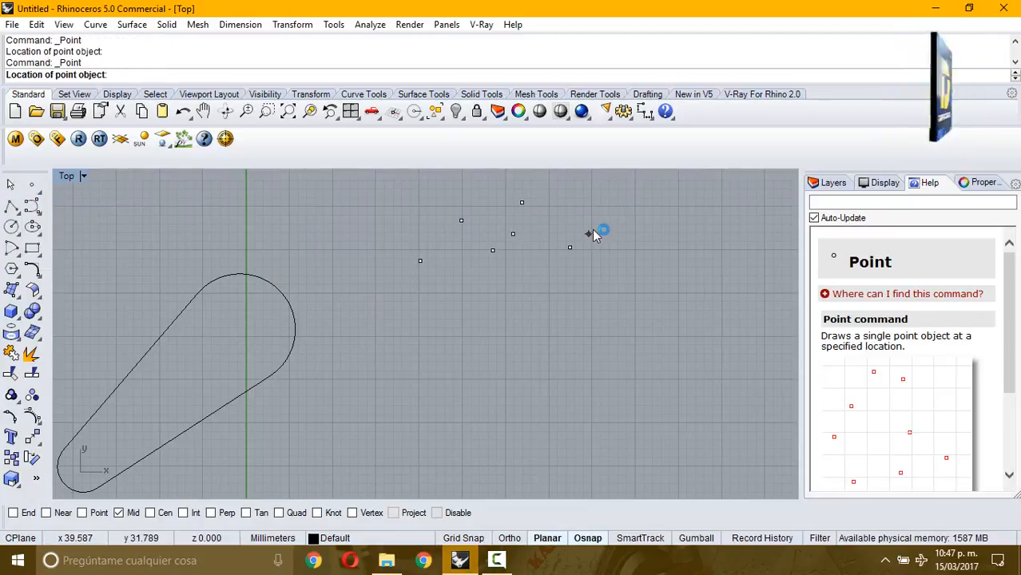
left_click(608, 202)
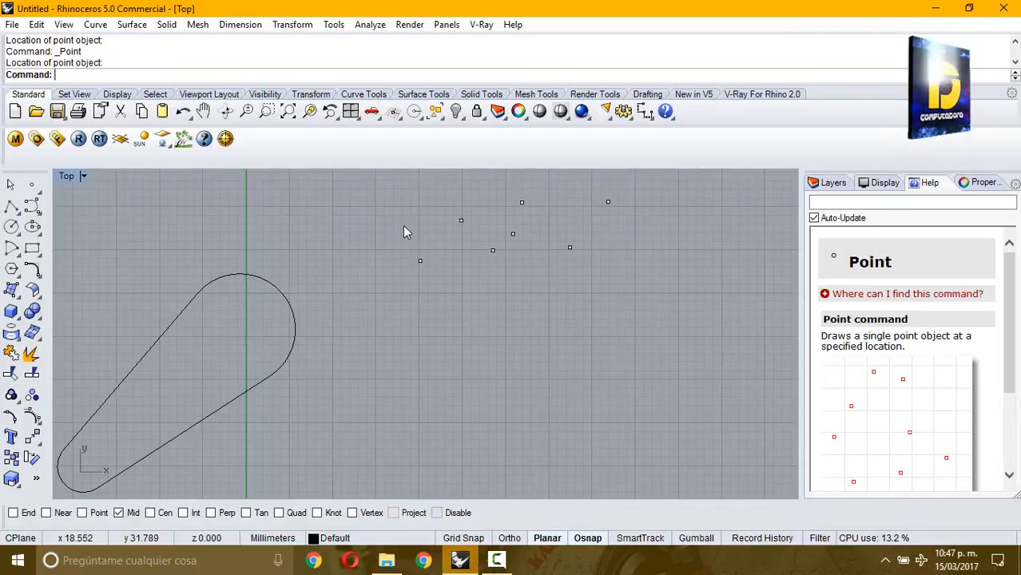
- Fit a straight line through the seven points with LineThroughPt, and delete the fitted line
left_click_drag(381, 200, 760, 339)
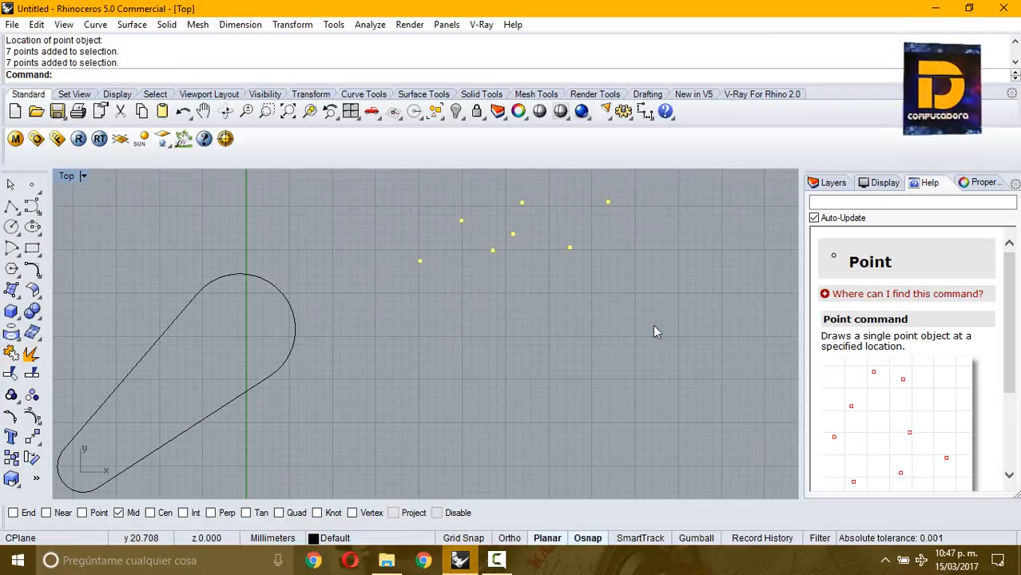
left_click(10, 210)
left_click(75, 231)
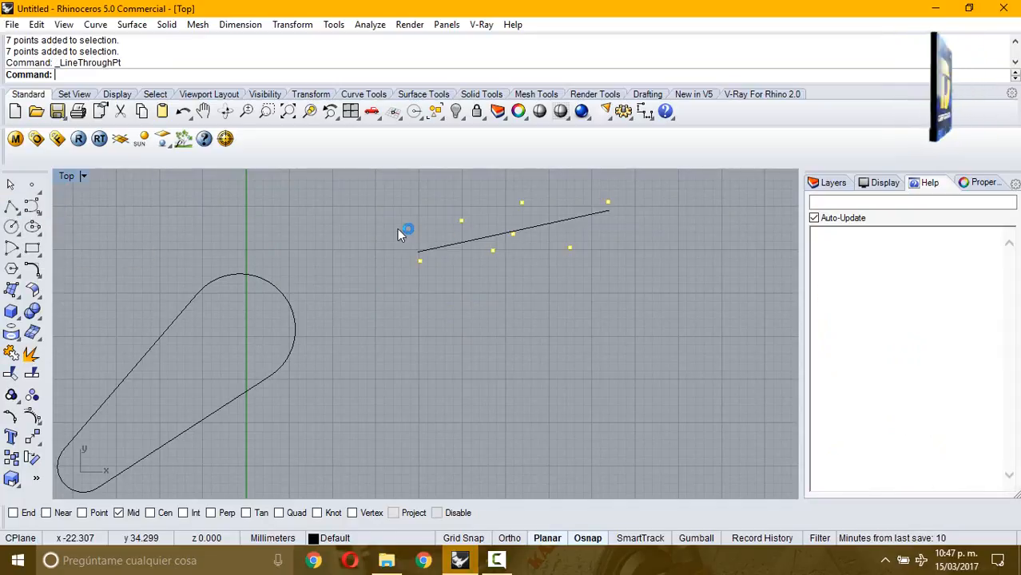
left_click(461, 243)
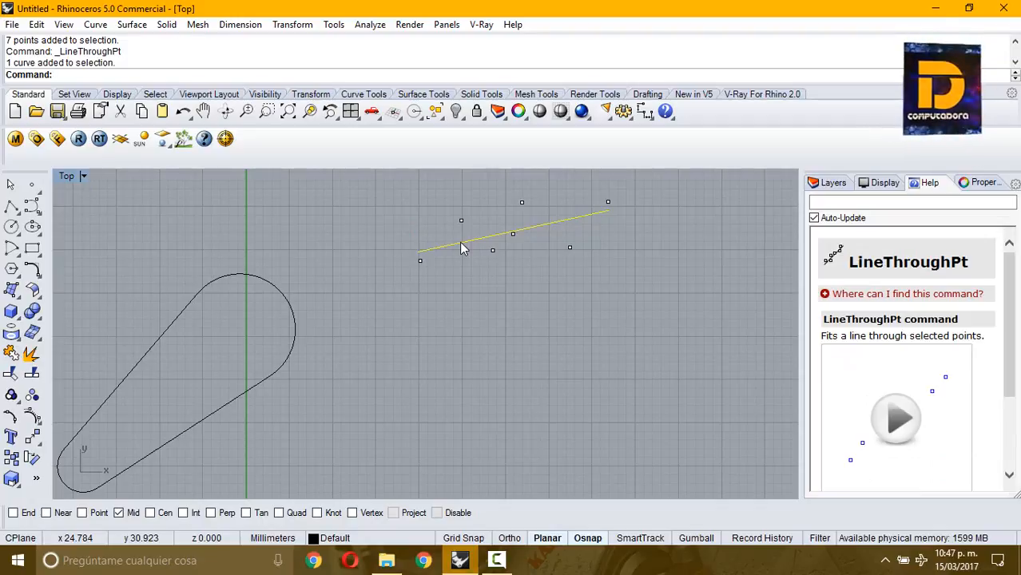
key("Delete")
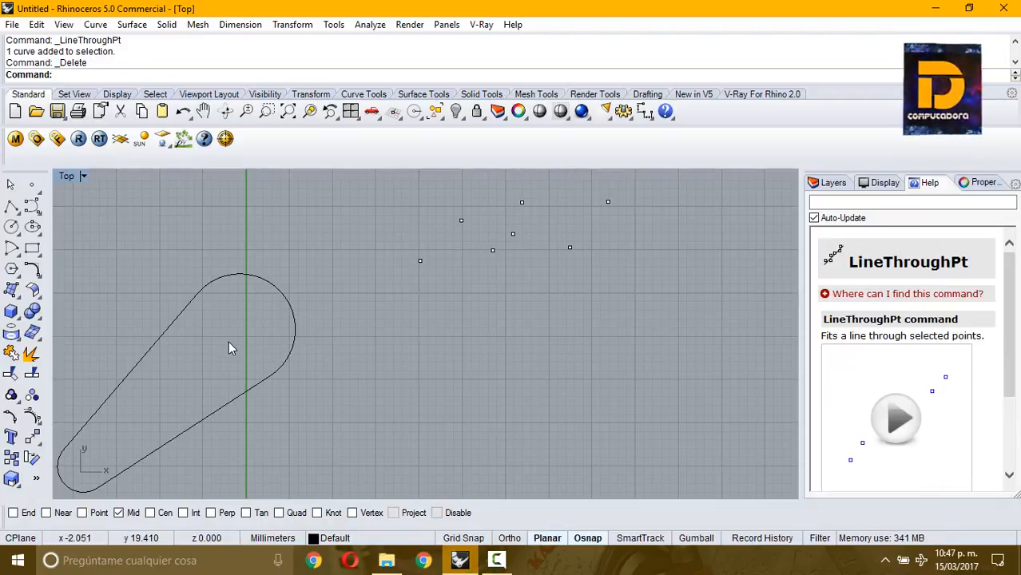
- Start a polyline through points with CurveThroughPt, using all seven points of the zigzag row
left_click(11, 212)
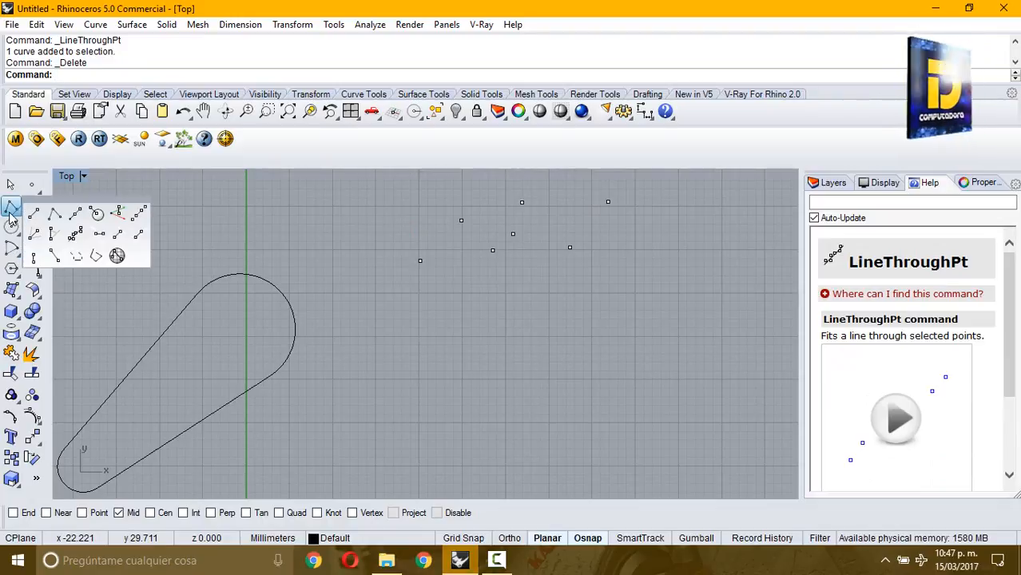
left_click(74, 257)
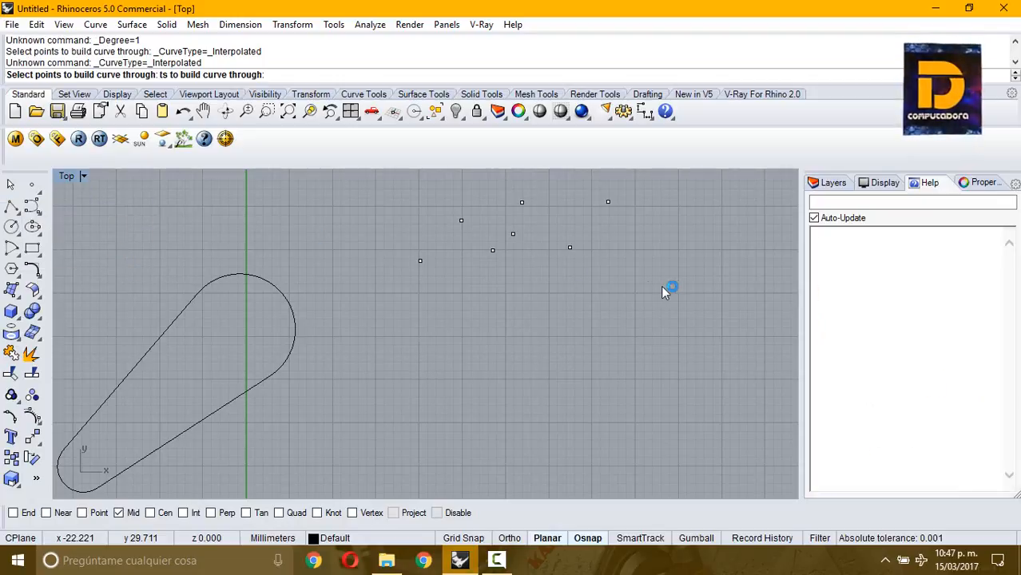
left_click_drag(392, 182, 650, 305)
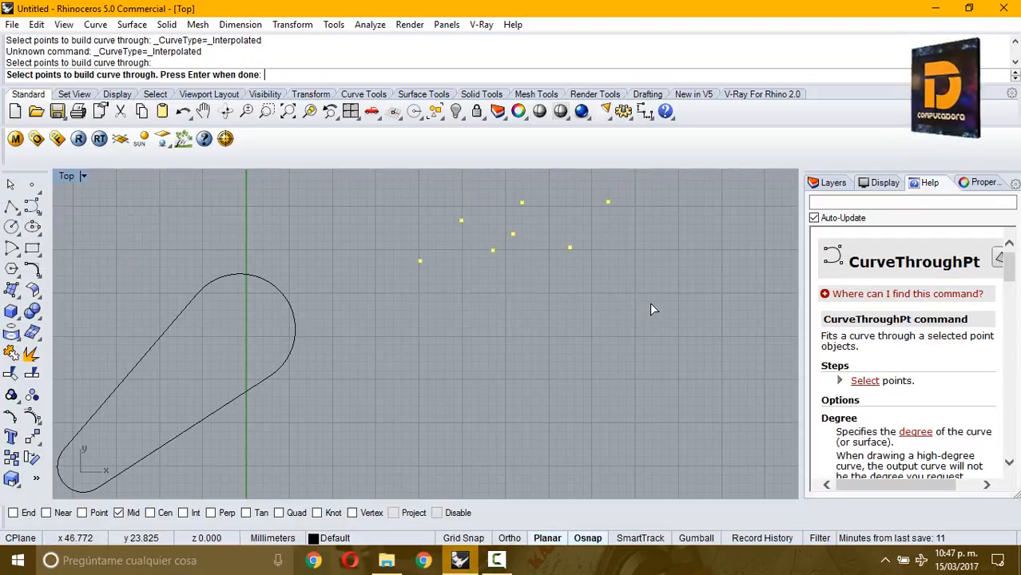
key("Return")
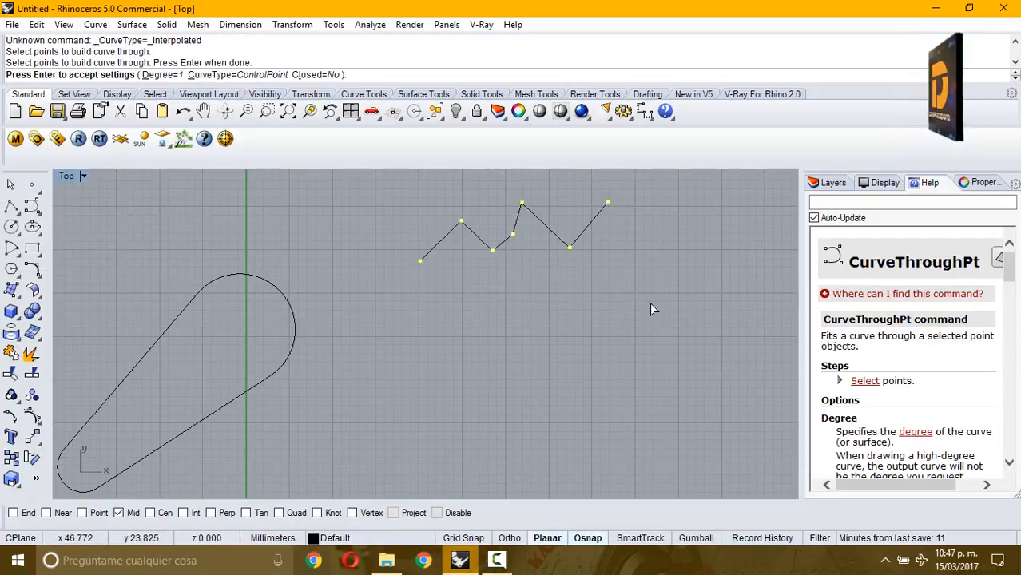
- Set the through-points curve to degree 1 and its curve type to Interpolated
left_click(152, 75)
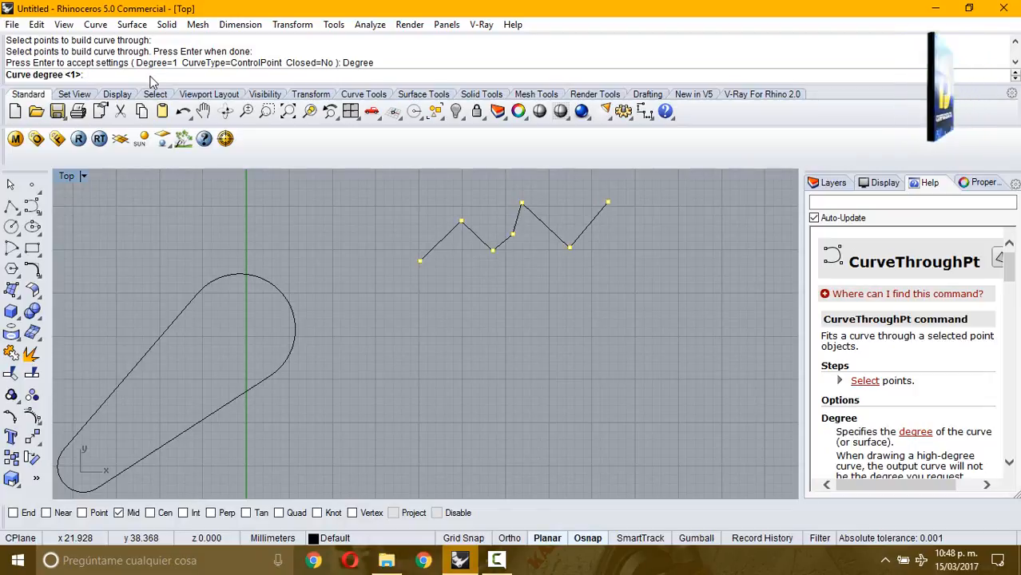
type("1")
key("Return")
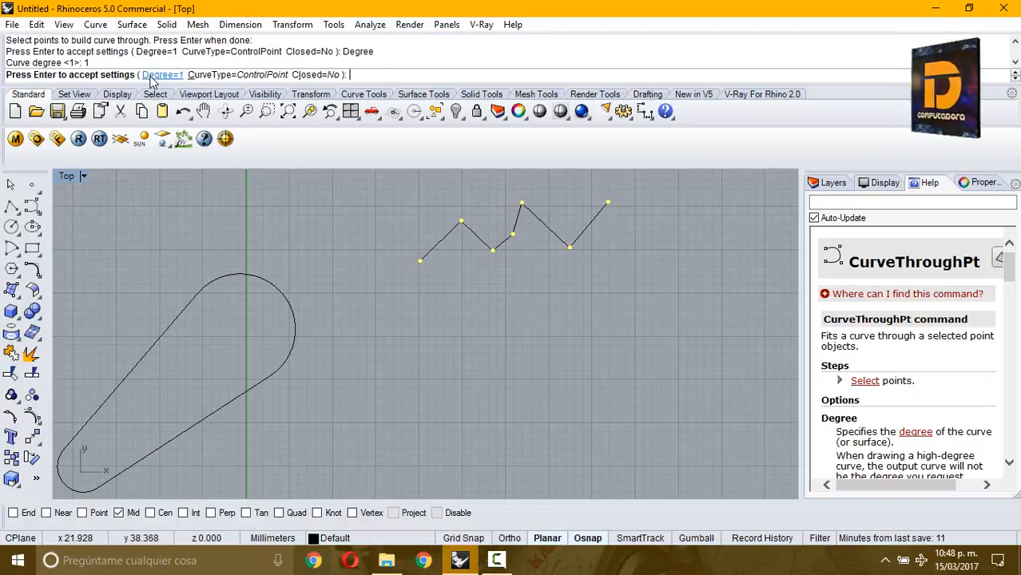
left_click(228, 77)
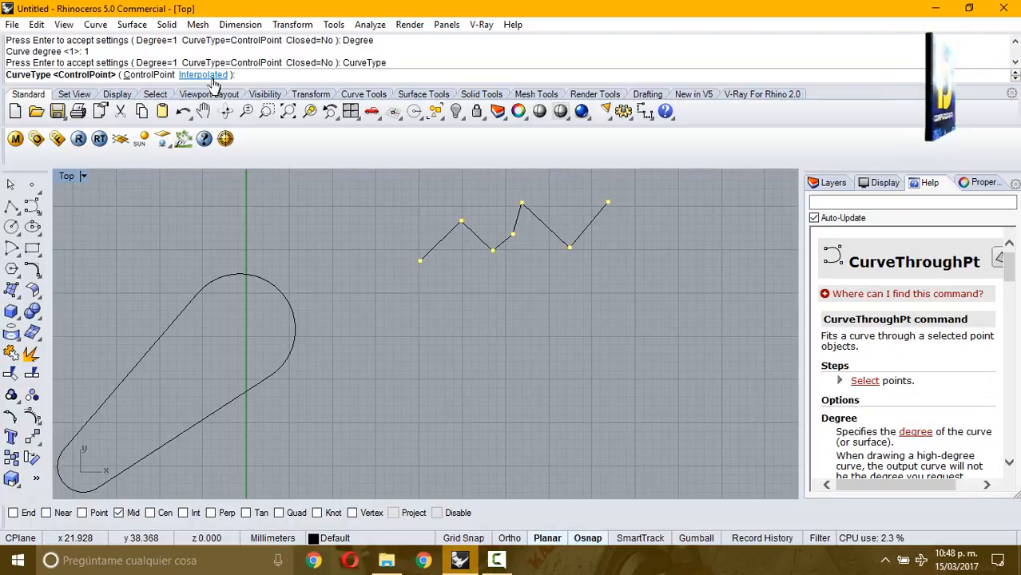
right_click_drag(488, 248, 449, 297)
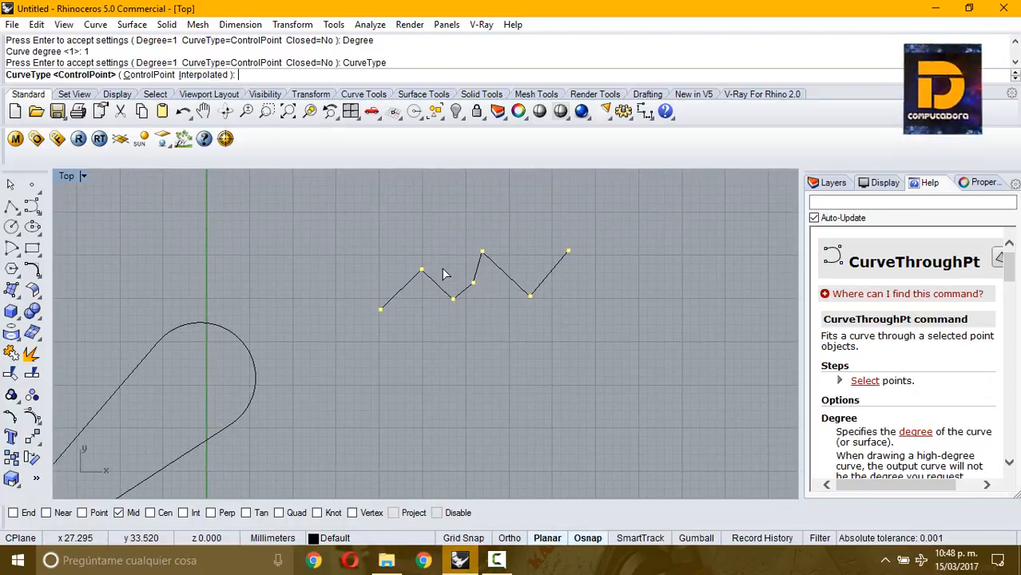
left_click(209, 74)
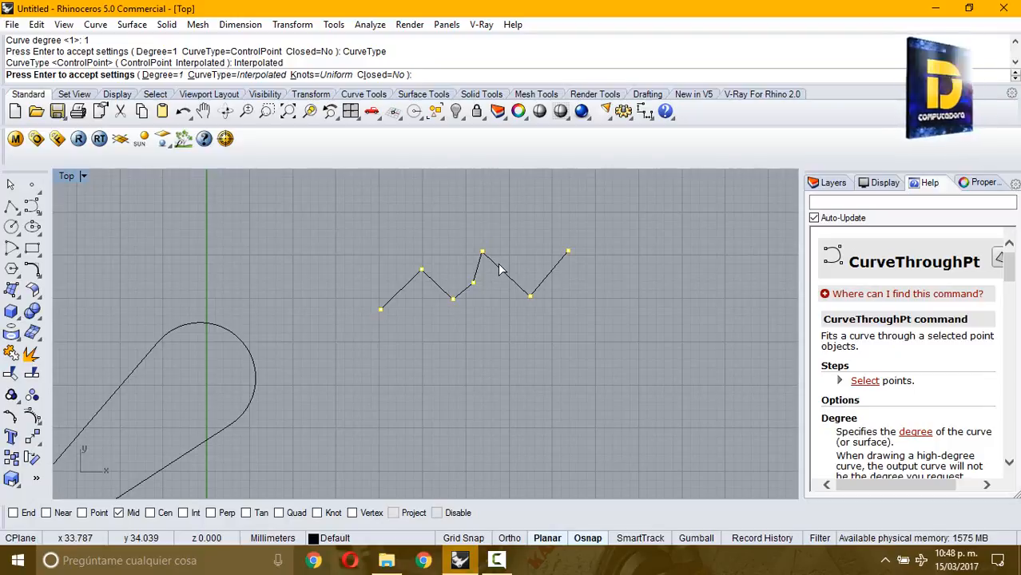
- Try the Closed option as Yes, set it back to No, and create the open polyline
left_click(374, 75)
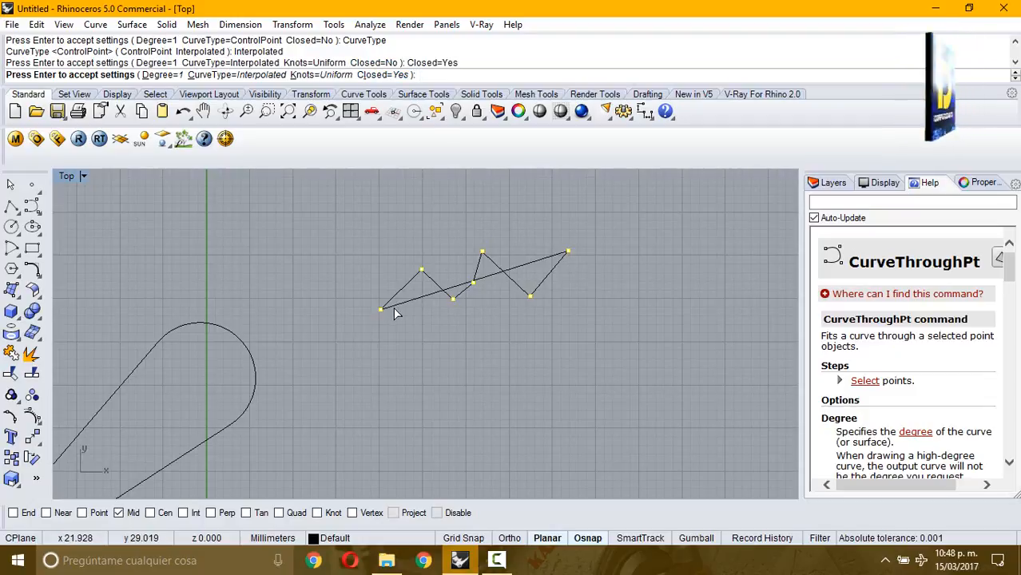
left_click(393, 74)
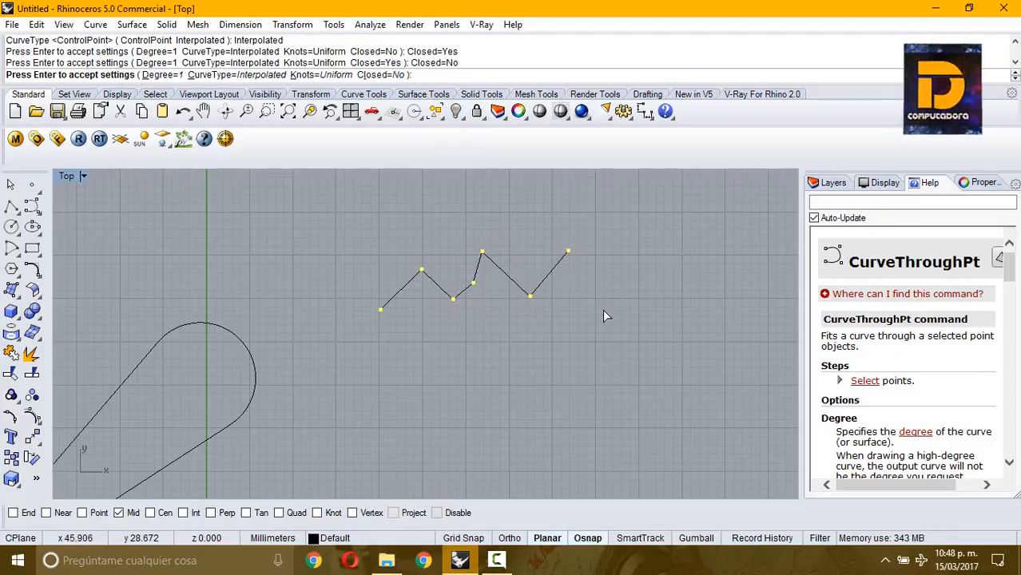
key("Return")
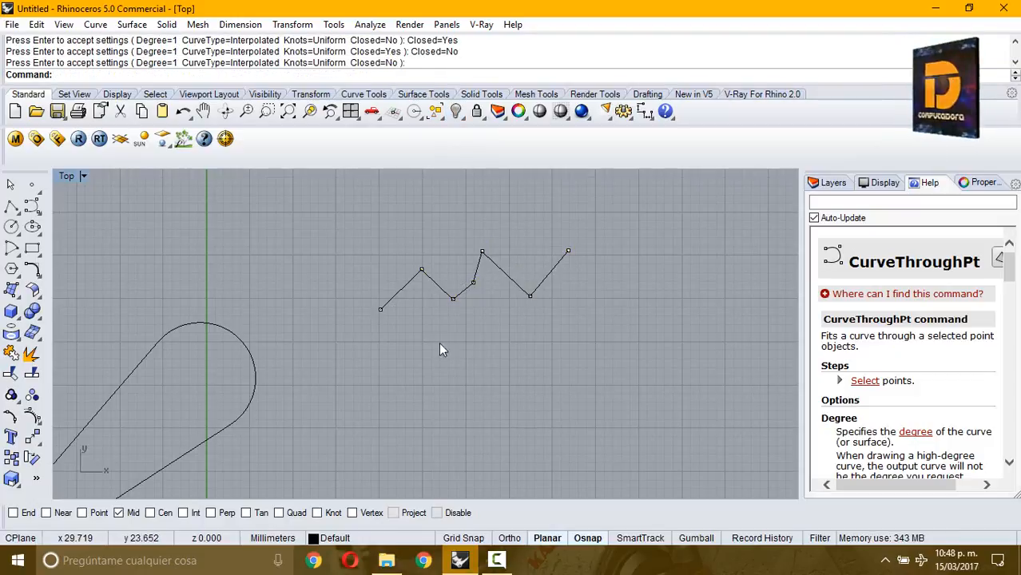
- Move the new polyline off the seven points, up and to the left into empty space above the closed curve
left_click(413, 286)
left_click_drag(413, 286, 254, 231)
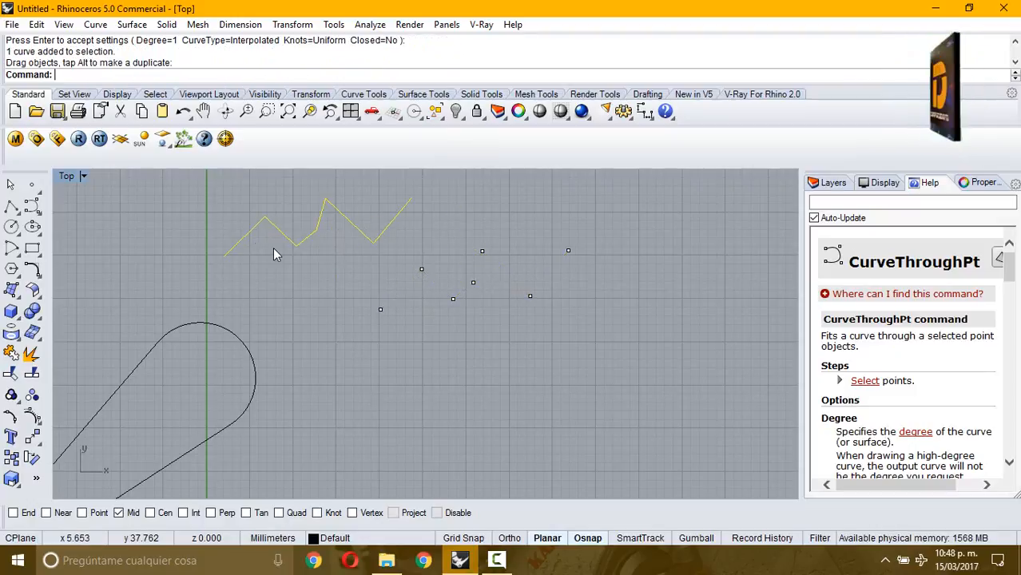
right_click_drag(275, 260, 311, 306)
key("Escape")
left_click_drag(299, 275, 231, 251)
- Explode the moved polyline into separate line segments and delete all six of them
left_click(35, 357)
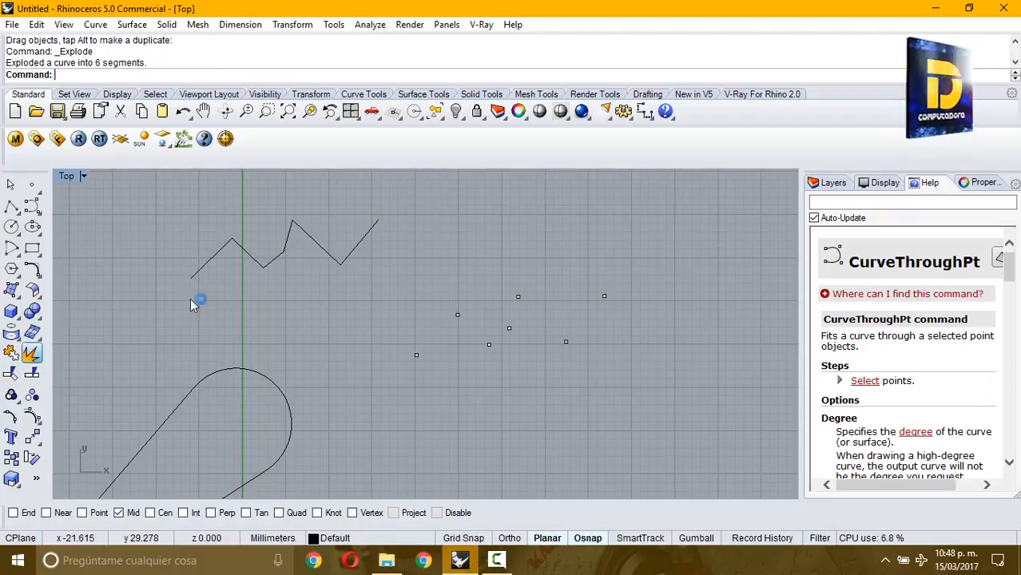
left_click(269, 262)
left_click(238, 251)
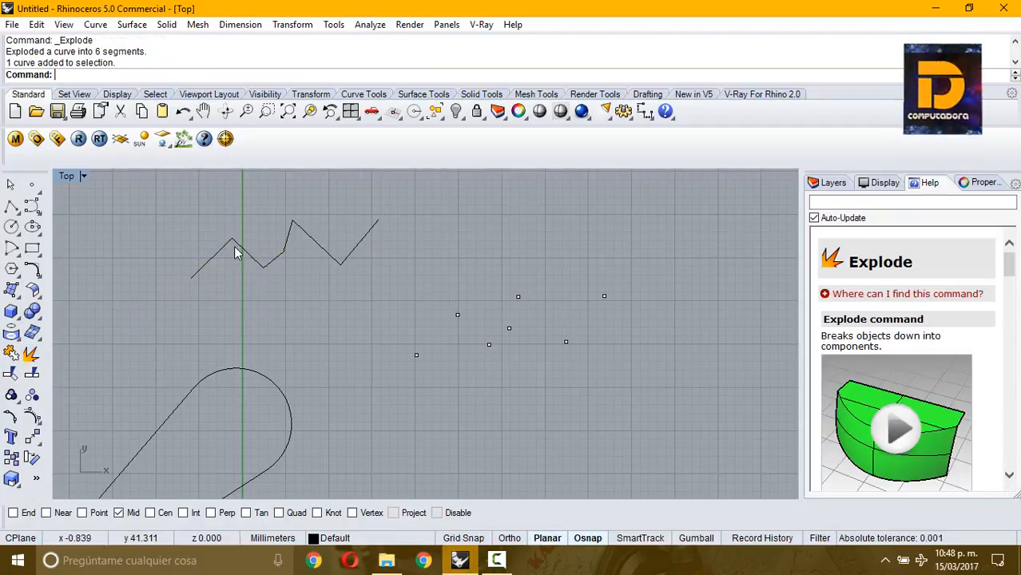
left_click(209, 255)
right_click_drag(179, 260, 275, 279)
left_click(257, 294)
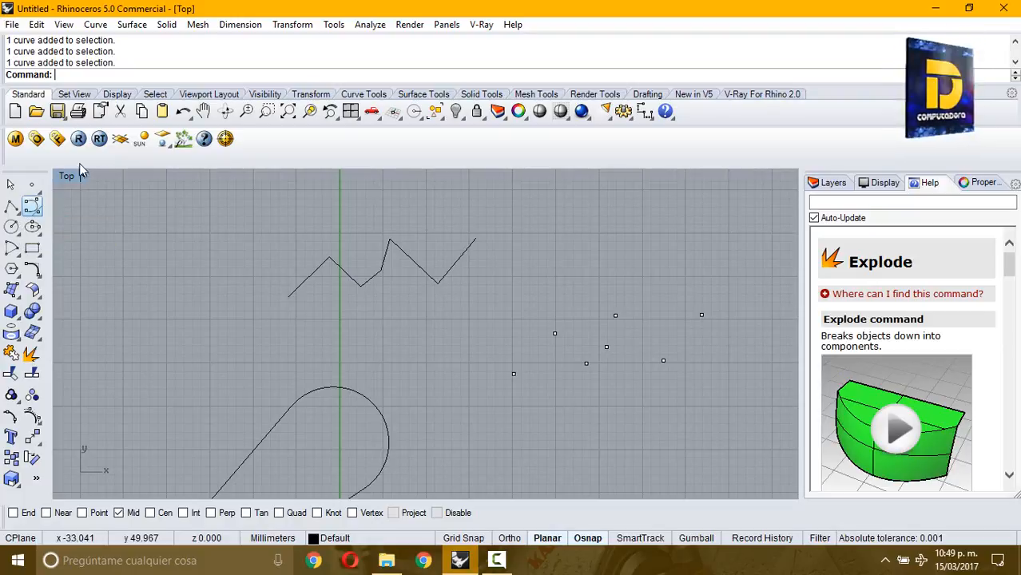
left_click_drag(228, 182, 523, 319)
key("Delete")
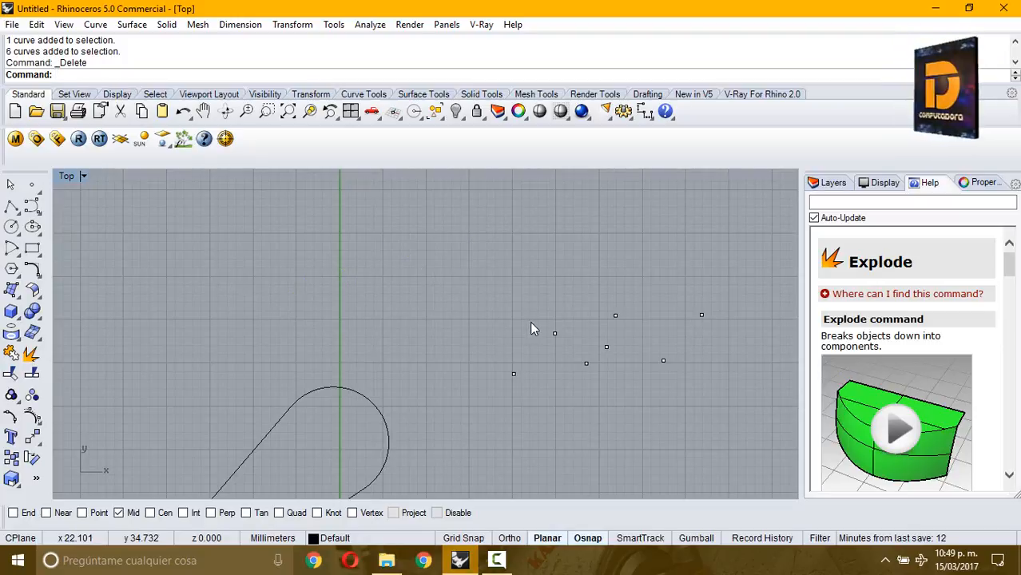
right_click_drag(530, 322, 377, 289)
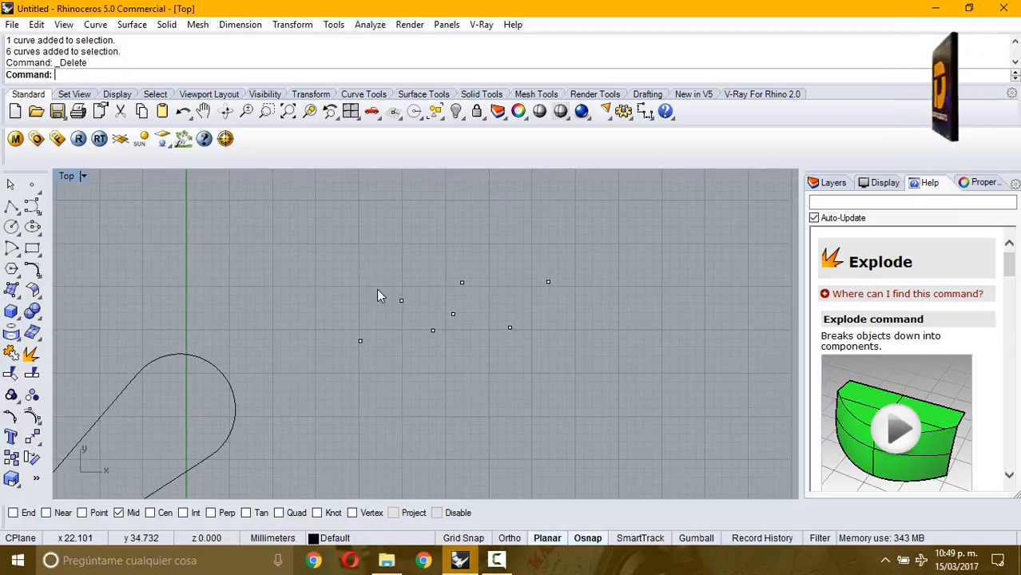
left_click_drag(320, 256, 406, 289)
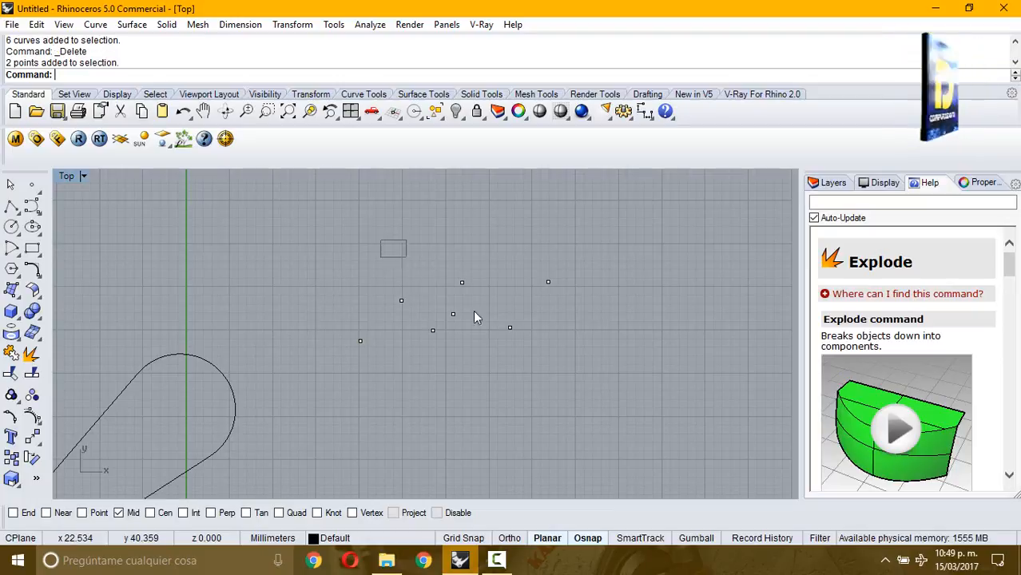
left_click_drag(474, 312, 481, 348)
left_click_drag(502, 231, 593, 336)
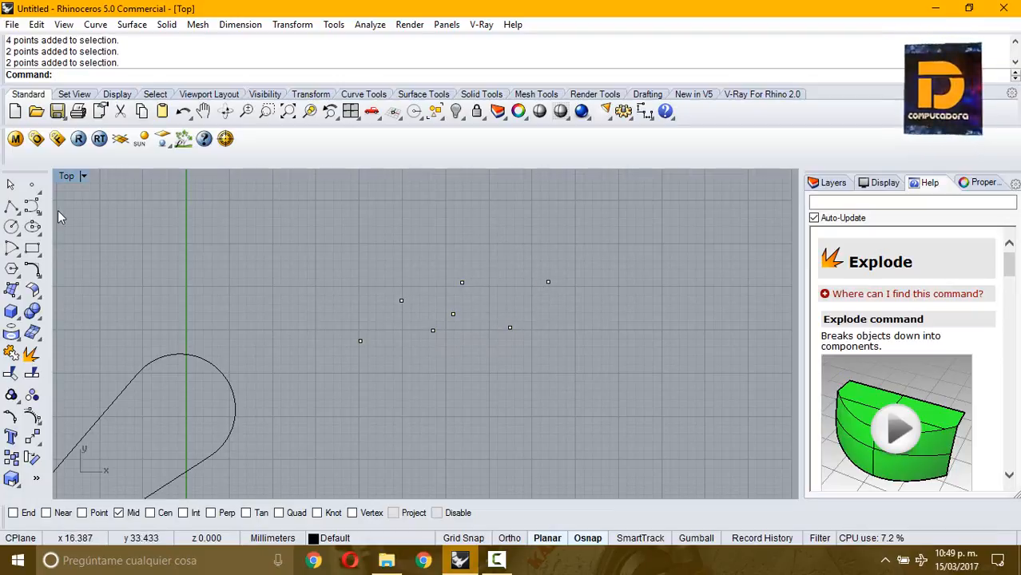
left_click(11, 207)
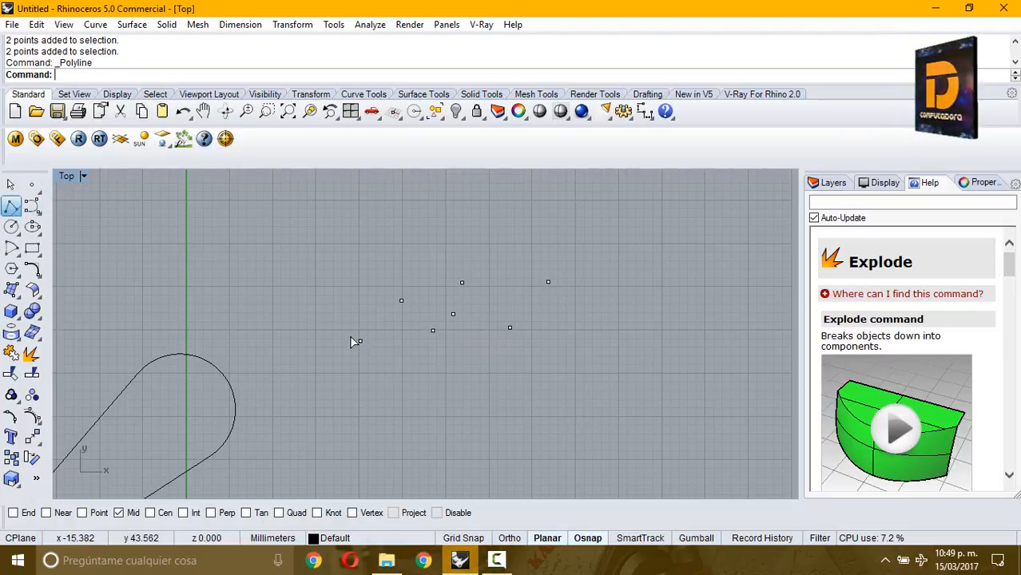
left_click(325, 244)
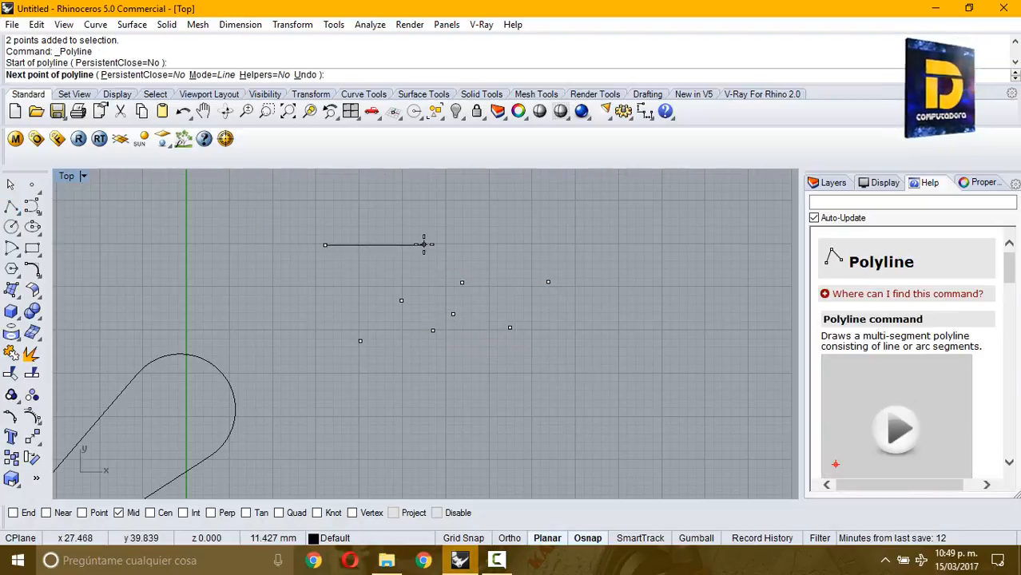
key("Escape")
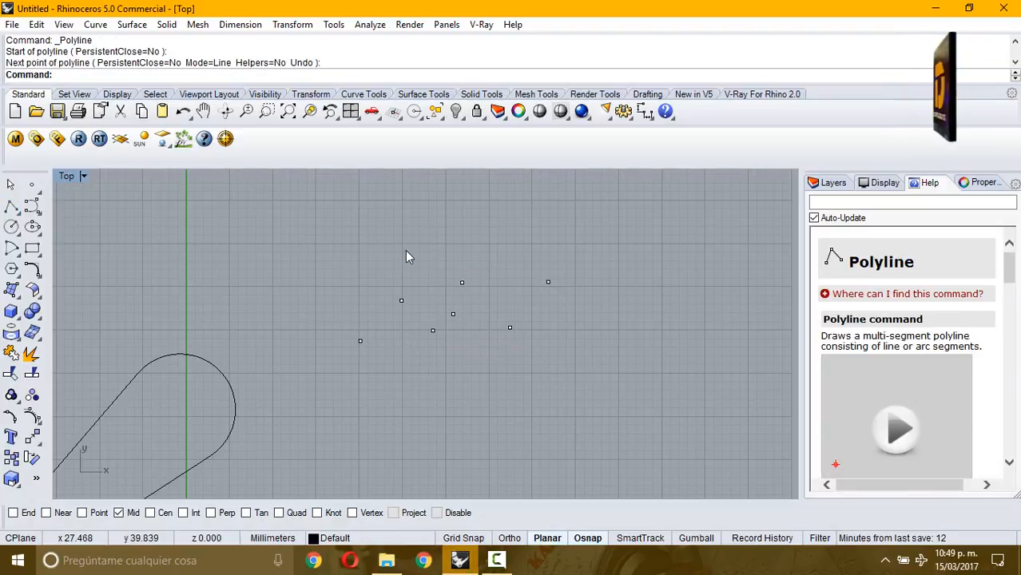
- Start a new polyline, with the Point object snap enabled and the Mid snap disabled
left_click(11, 206)
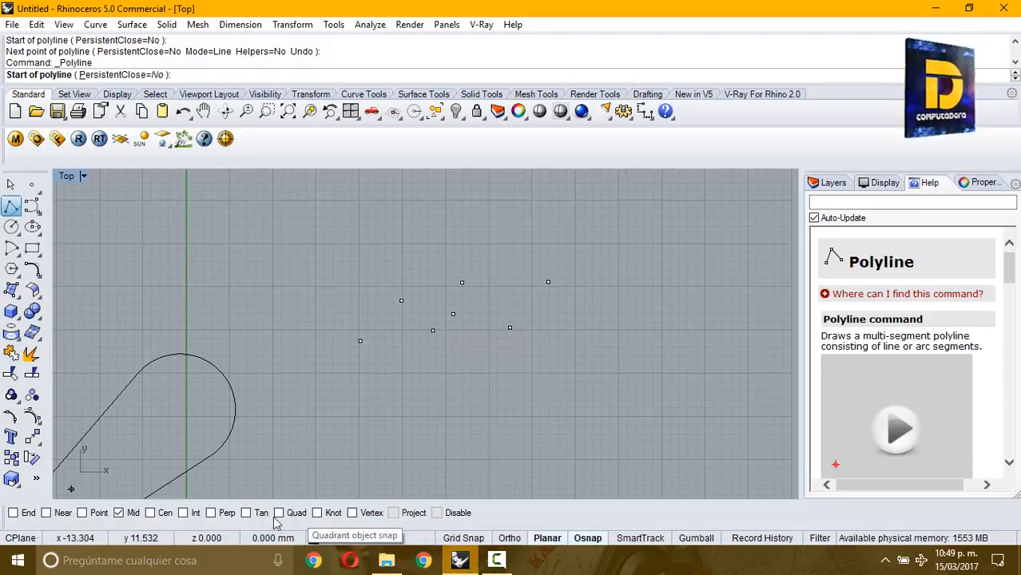
left_click(99, 513)
left_click(128, 513)
- Draw a polyline snapped to the first four points of the zigzag row from the left, and delete it
left_click(360, 341)
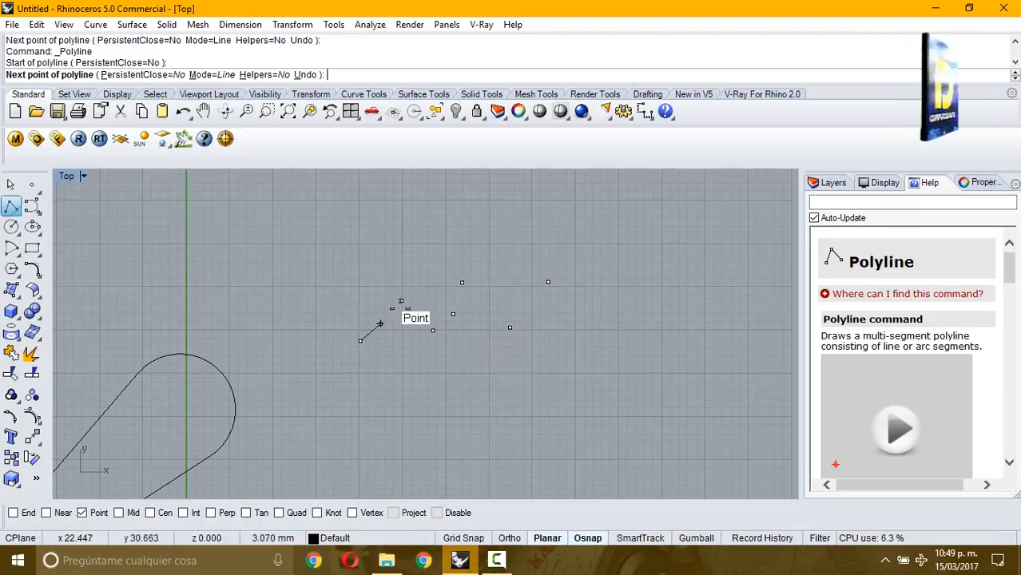
left_click(401, 302)
left_click(432, 329)
left_click(453, 314)
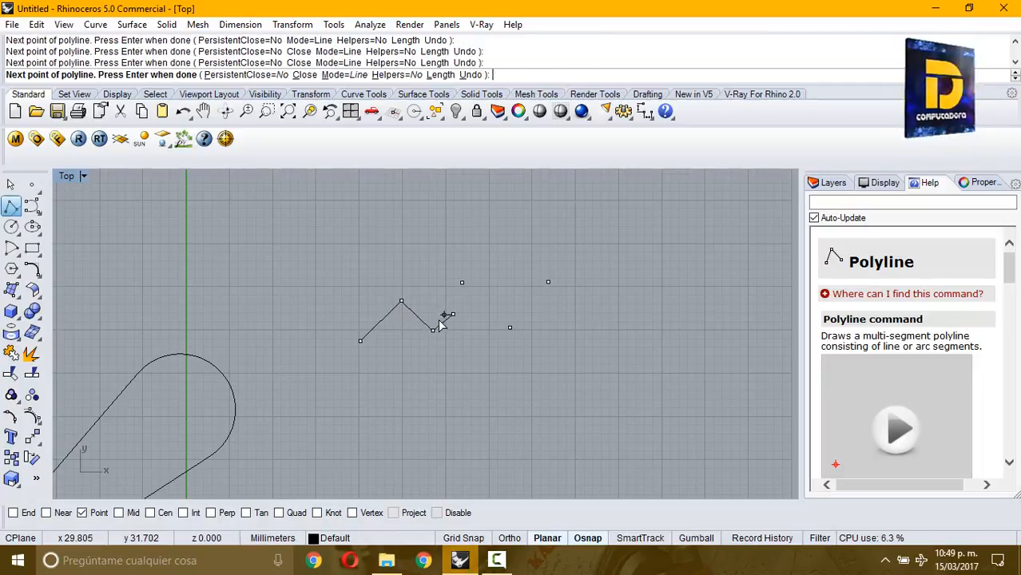
key("Return")
key("Delete")
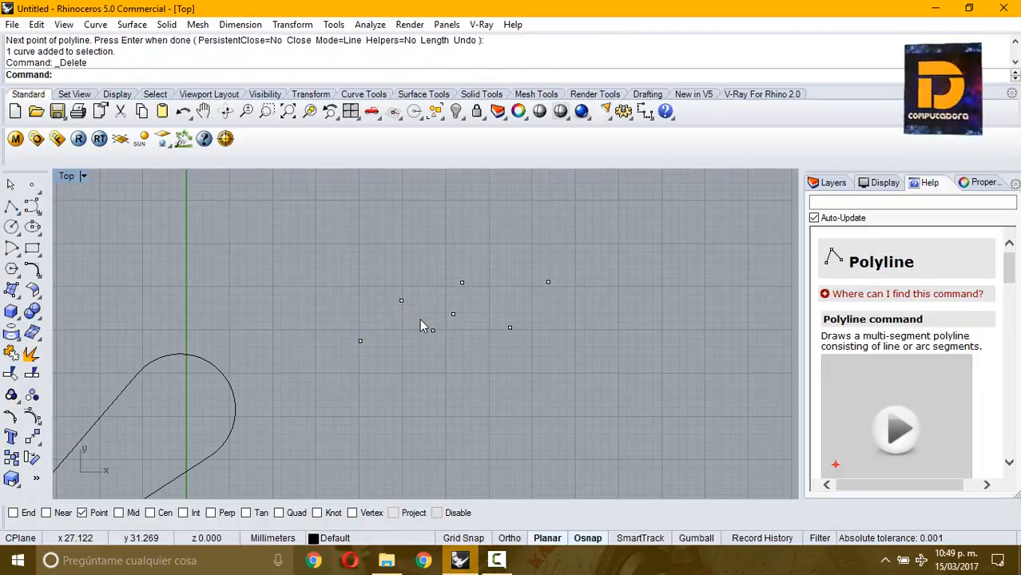
- Build a degree 1, interpolated polyline through all seven points with CurveThroughPt
left_click_drag(291, 245, 579, 387)
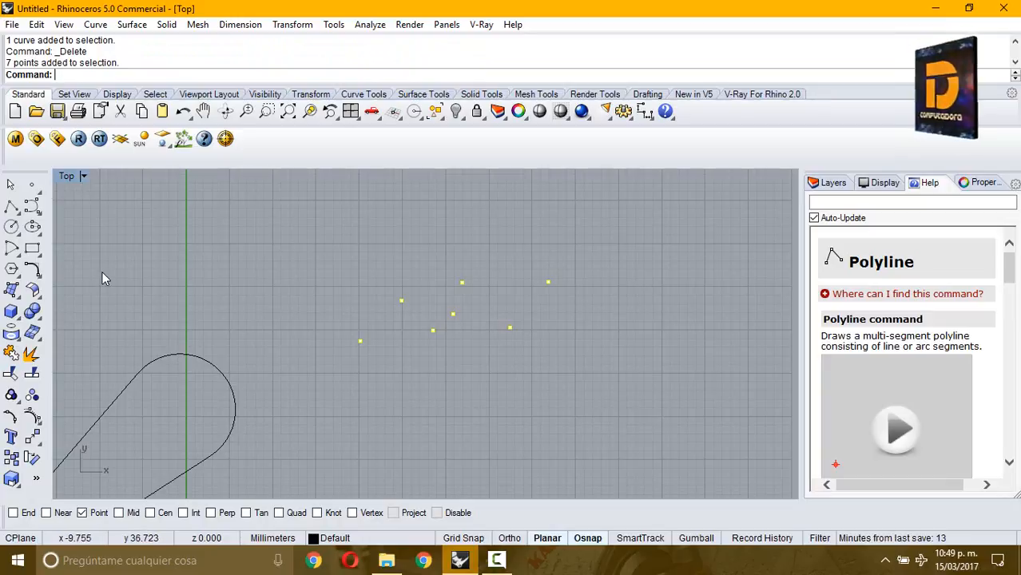
left_click(12, 207)
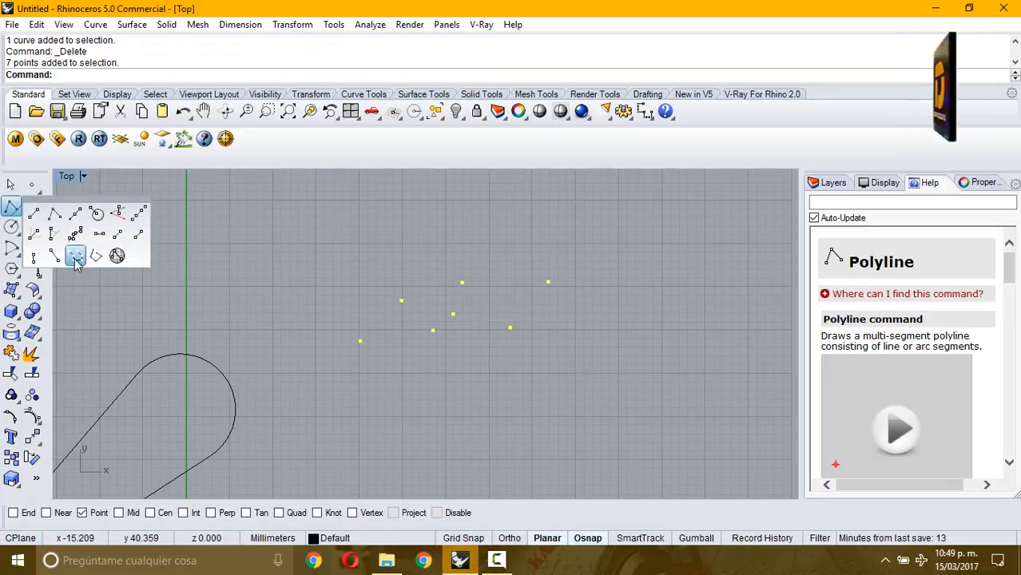
left_click(75, 257)
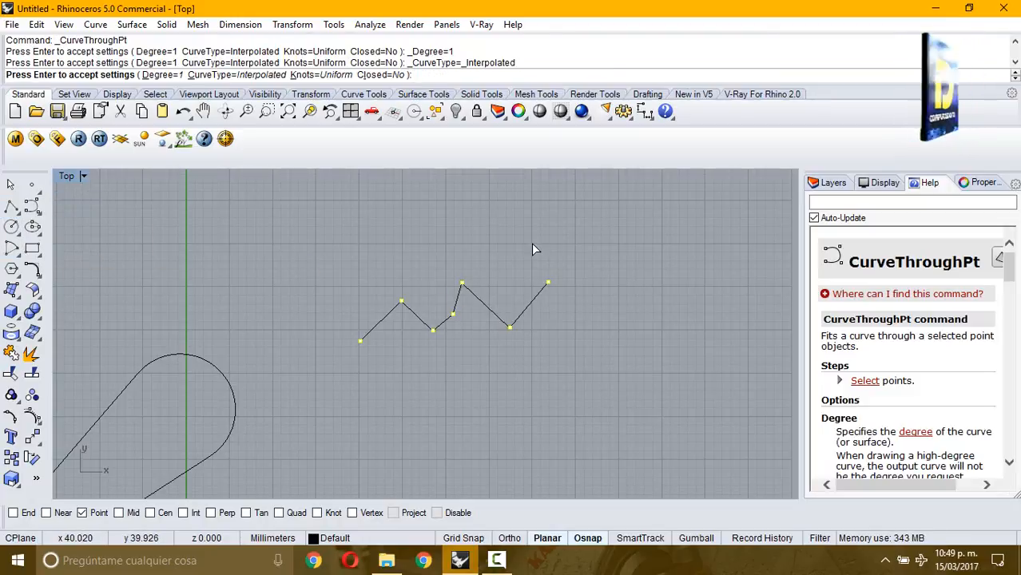